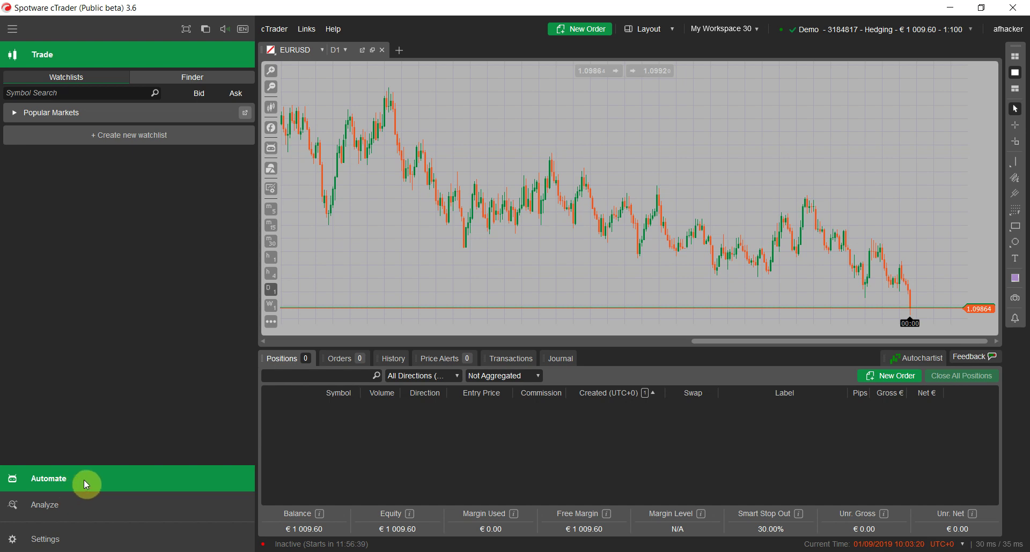
# Add a EURUSD instance to the Manual Strategy Tester cBot in the Automate section.
pyautogui.click(15, 31)
pyautogui.click(15, 31)
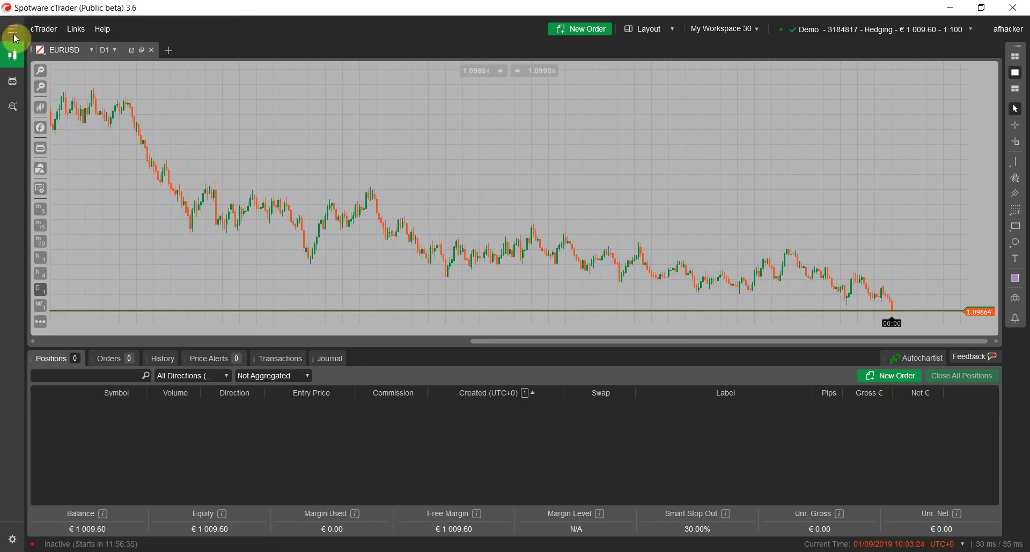
pyautogui.click(79, 483)
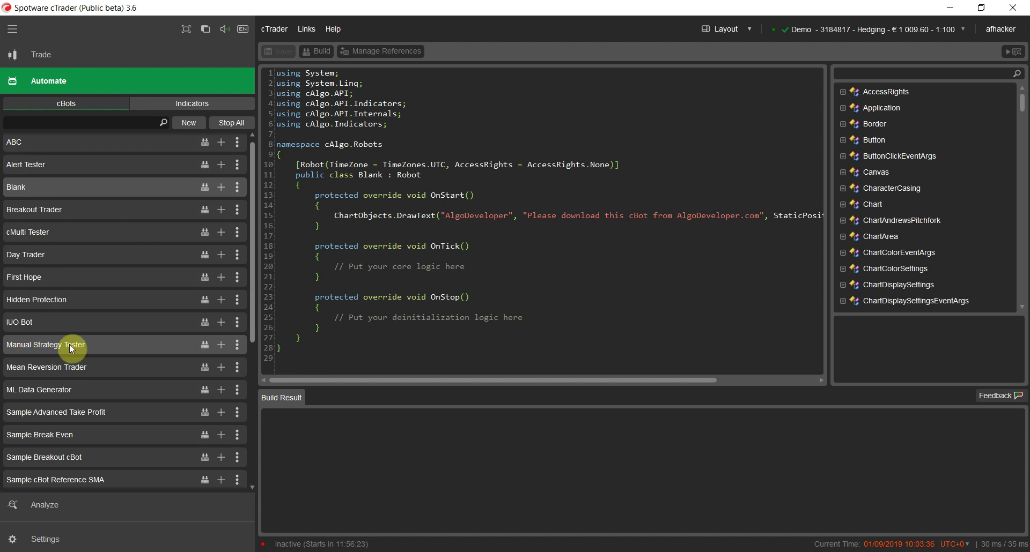
pyautogui.click(50, 124)
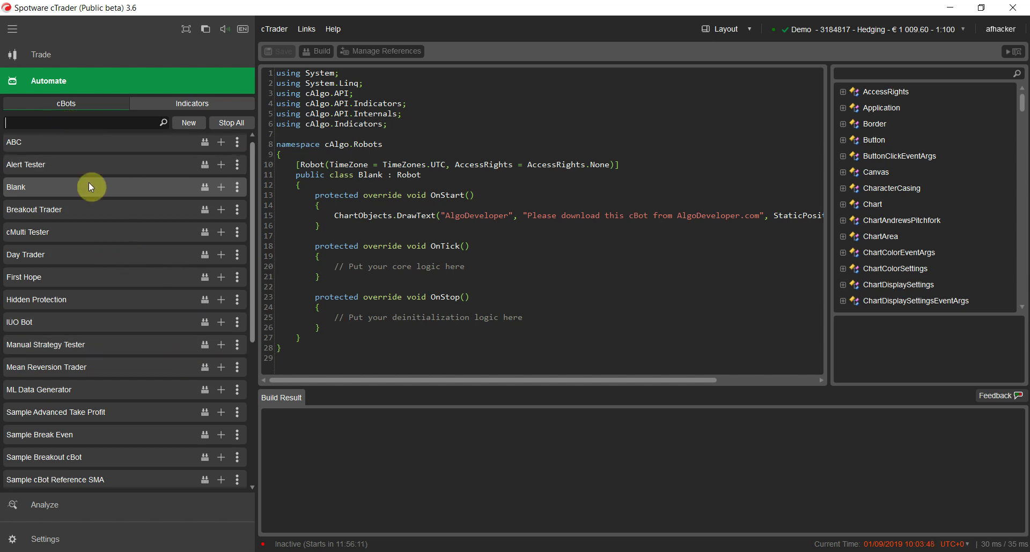
pyautogui.click(224, 346)
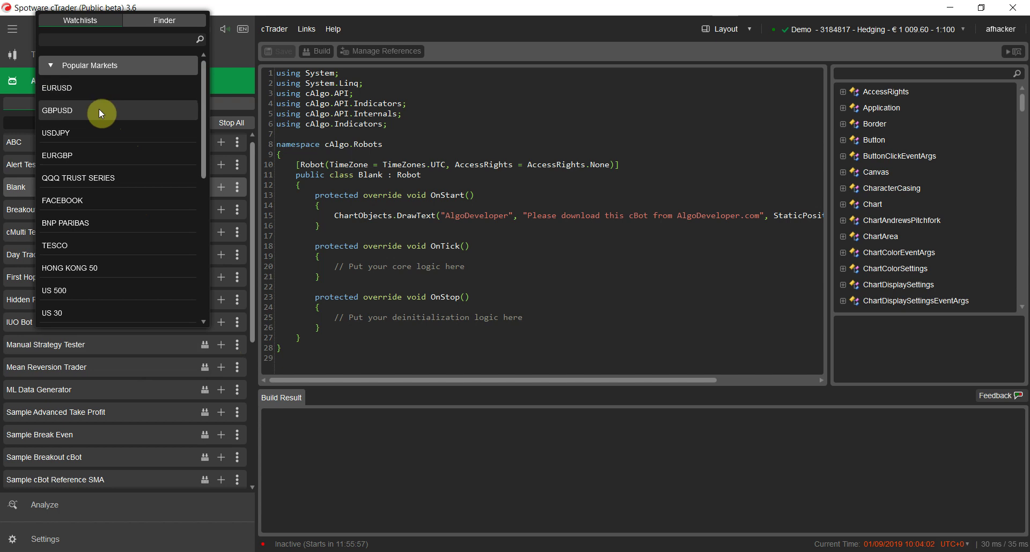
pyautogui.click(72, 92)
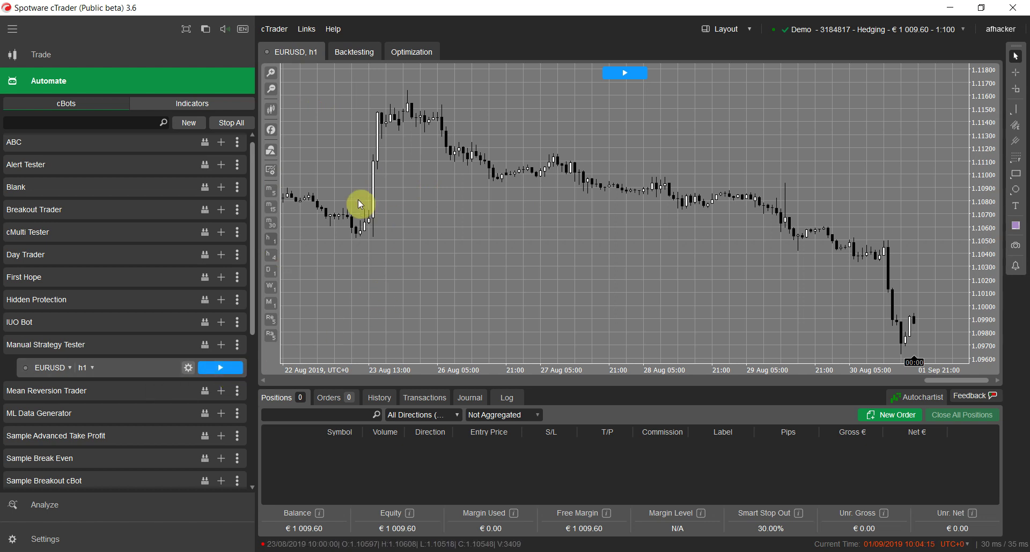
# Open the backtesting settings for the EURUSD instance and review the starting capital and commission options.
pyautogui.click(362, 55)
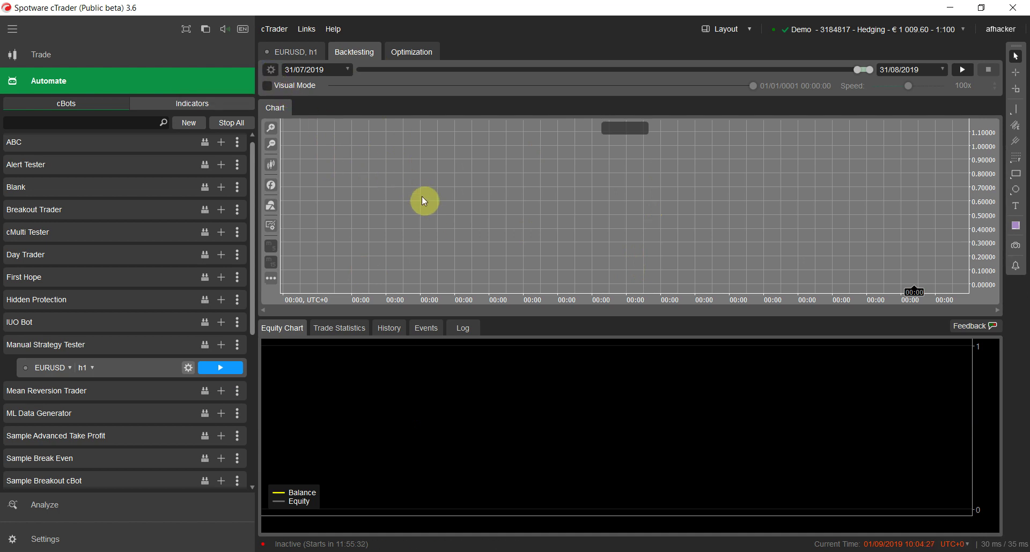
pyautogui.click(274, 67)
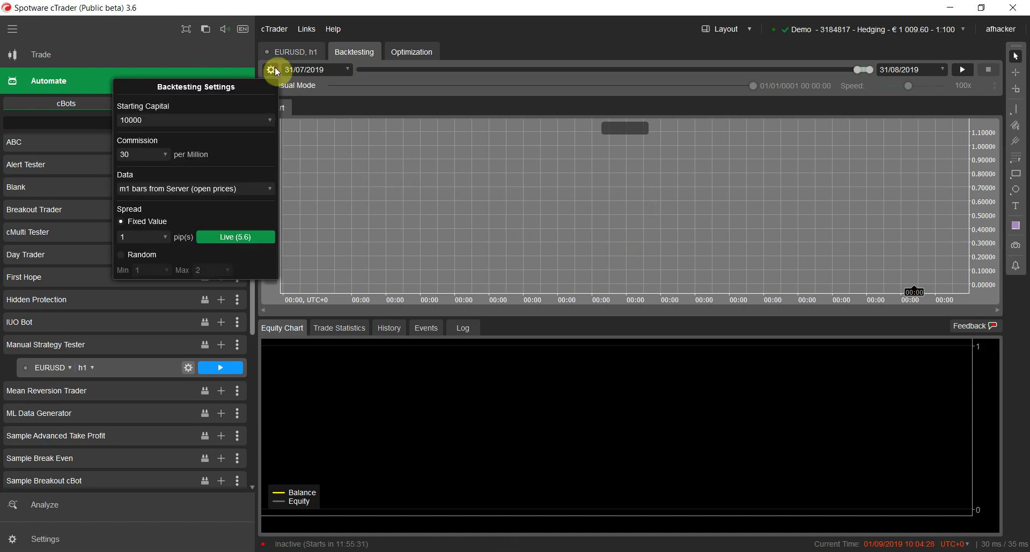
pyautogui.click(164, 122)
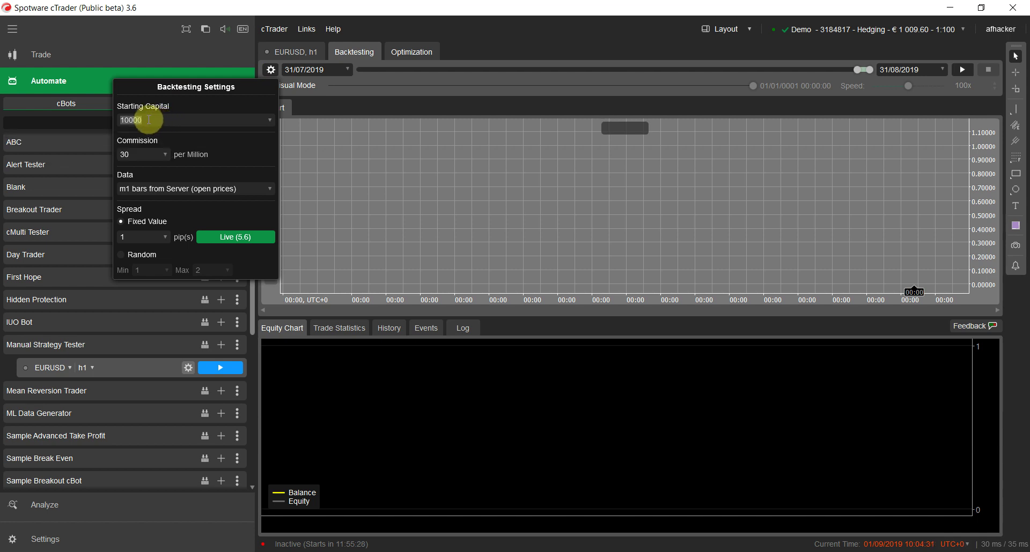
pyautogui.click(165, 156)
pyautogui.click(218, 162)
pyautogui.click(143, 159)
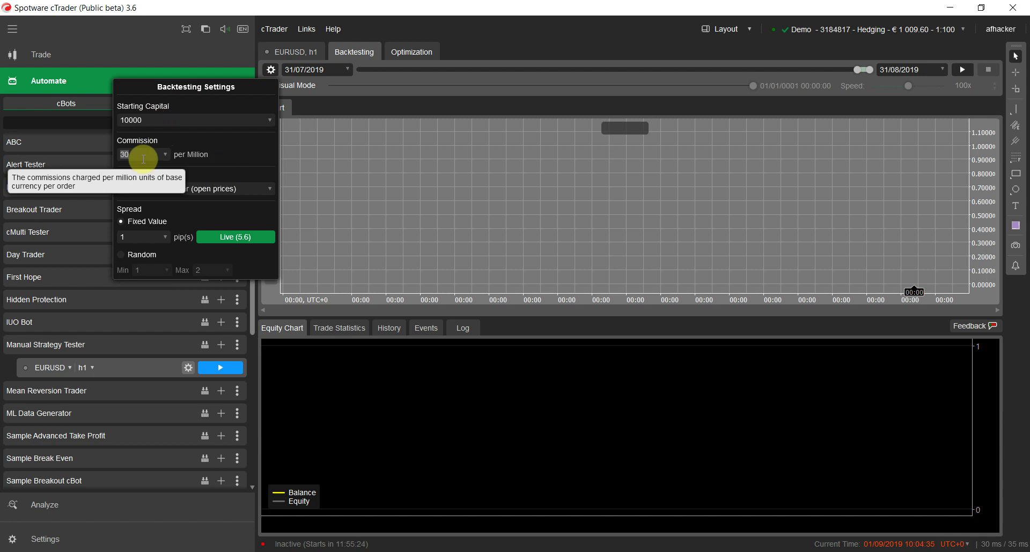
# Try Tick data from Server (accurate) as the backtest data and return to m1 bars from Server (open prices).
pyautogui.click(160, 189)
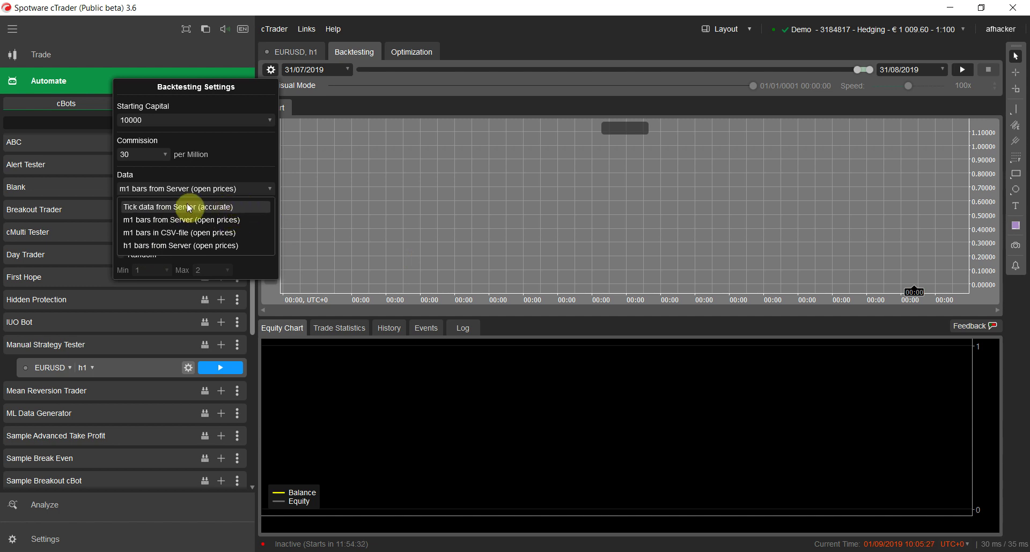
pyautogui.click(209, 221)
pyautogui.click(161, 190)
pyautogui.click(177, 199)
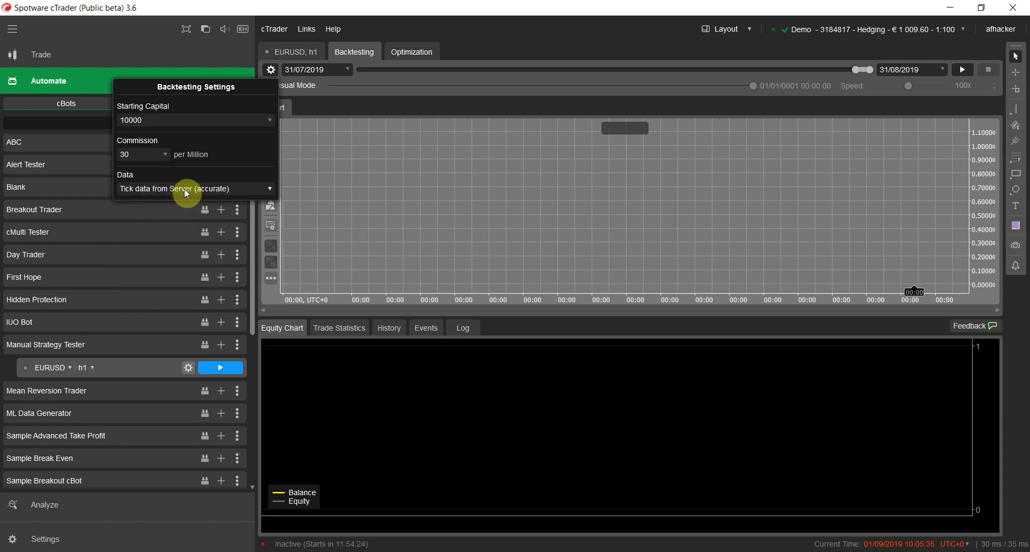
pyautogui.click(222, 188)
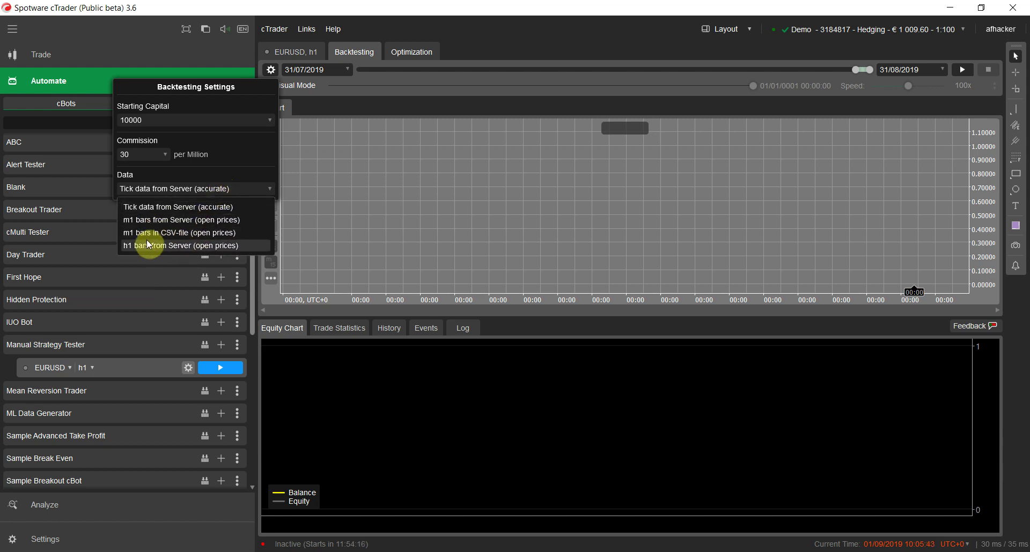
pyautogui.click(150, 220)
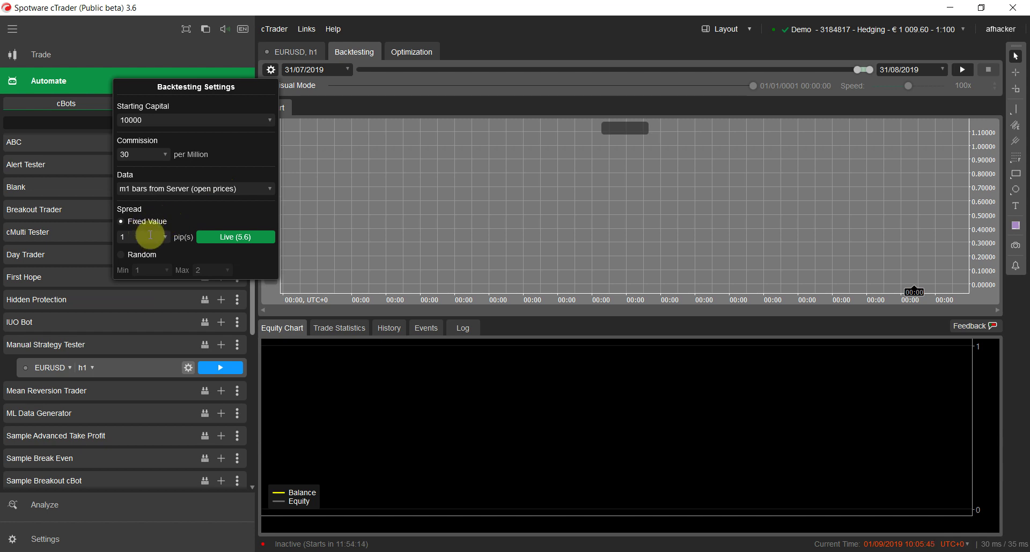
# Set the fixed spread to 3.0 pips and close the backtesting settings.
pyautogui.click(165, 237)
pyautogui.click(212, 233)
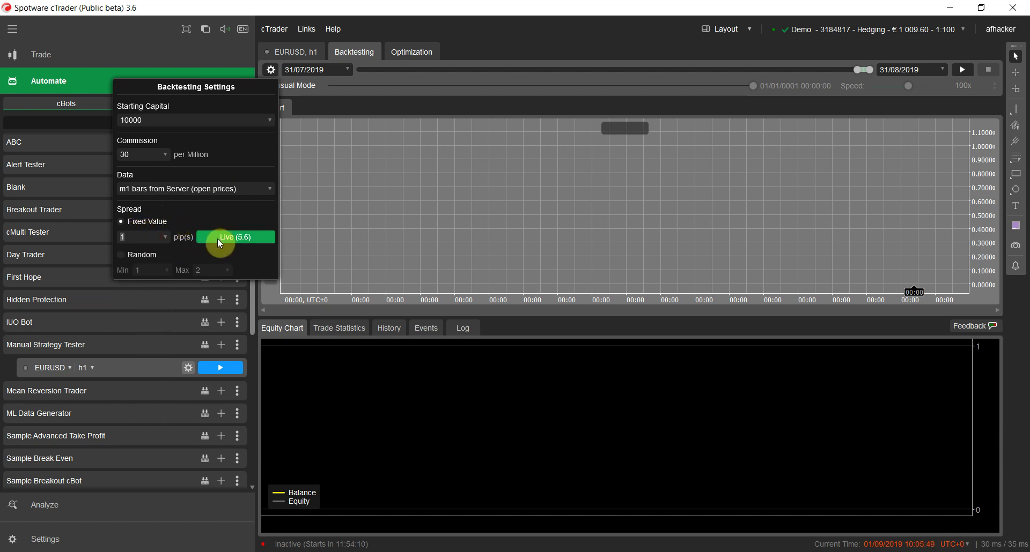
pyautogui.click(163, 240)
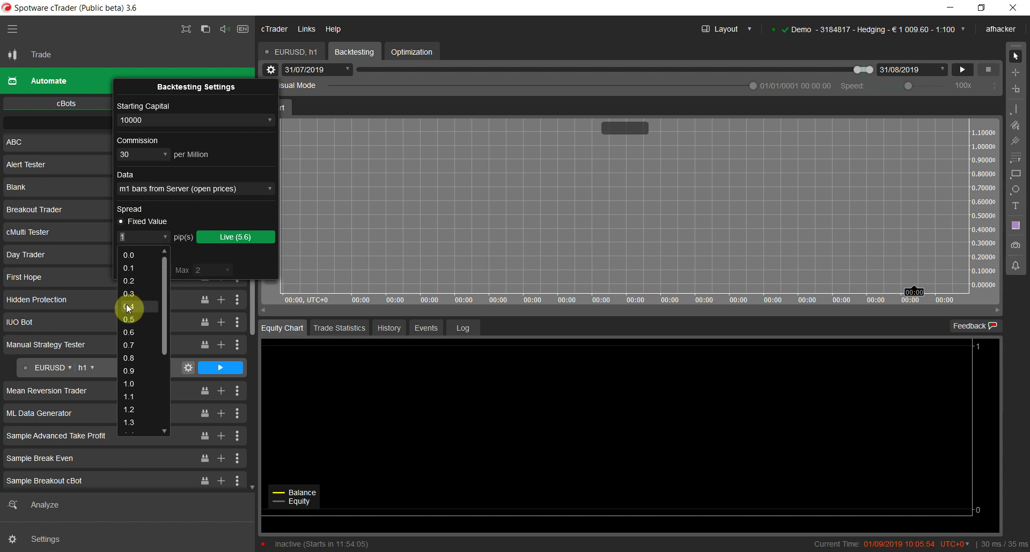
pyautogui.moveTo(165, 316); pyautogui.dragTo(162, 371)
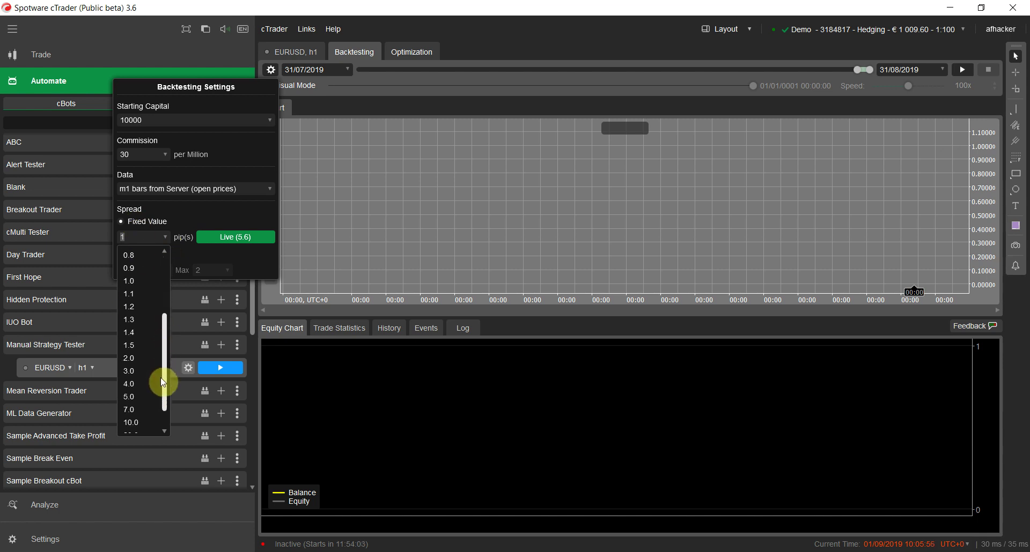
pyautogui.click(129, 373)
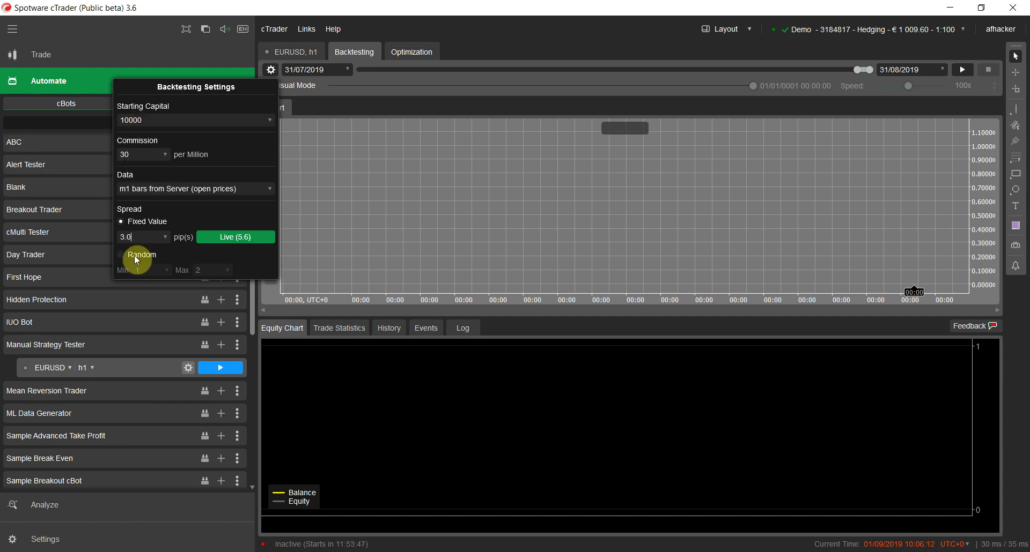
pyautogui.click(406, 217)
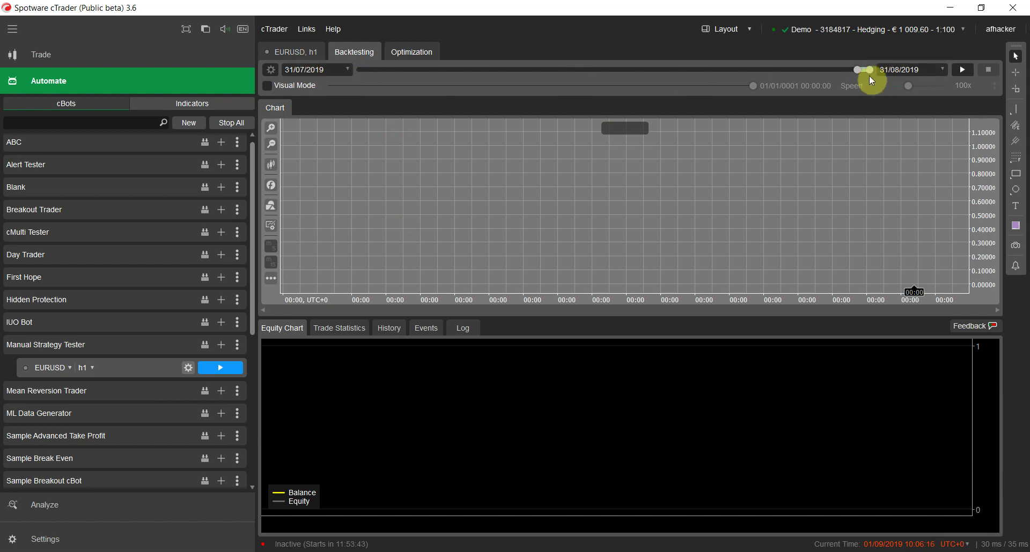
# Extend the backtest period back to a start date of 08/02/2011, keeping 31/08/2019 as the end date.
pyautogui.moveTo(860, 77); pyautogui.dragTo(195, 104)
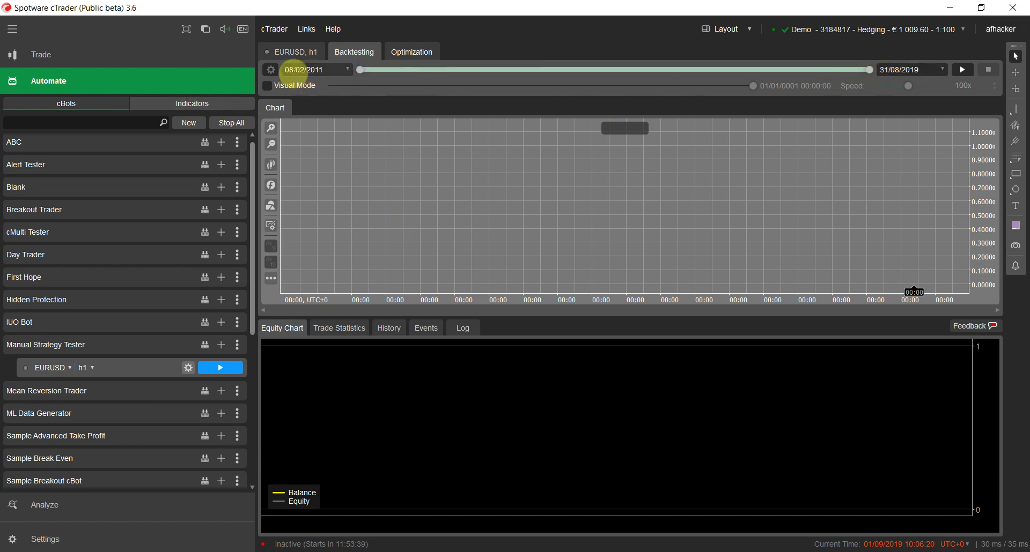
pyautogui.click(322, 70)
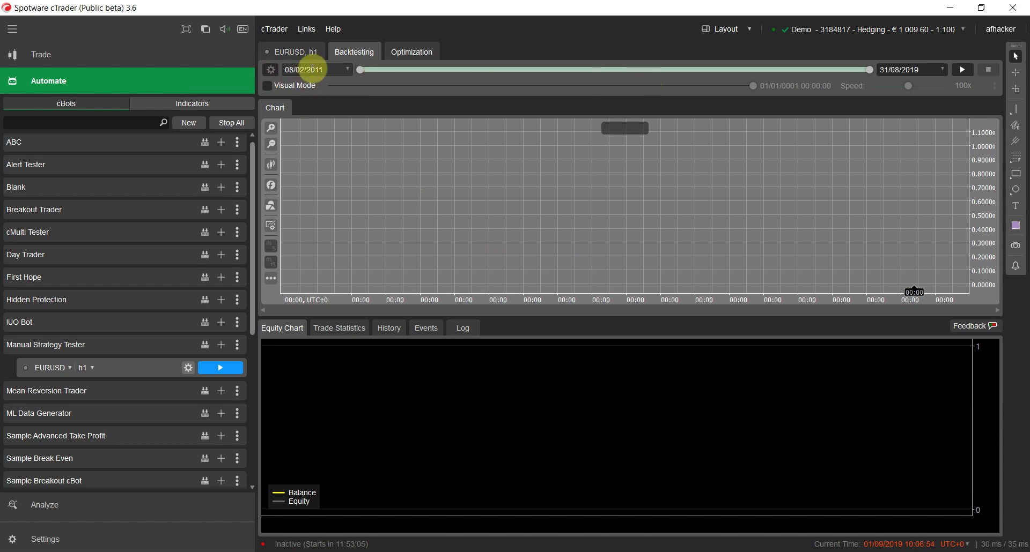
pyautogui.moveTo(329, 69); pyautogui.dragTo(262, 79)
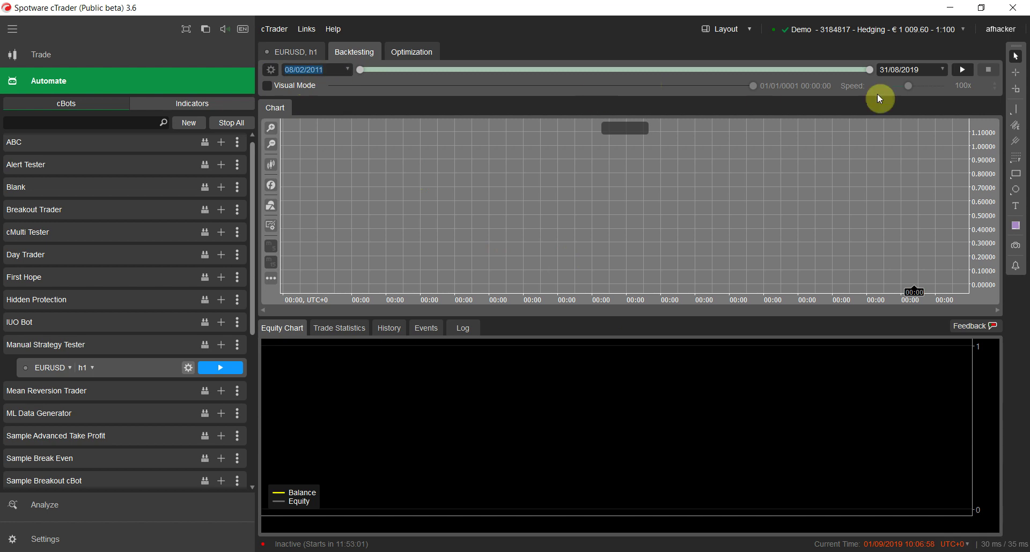
pyautogui.moveTo(920, 69); pyautogui.dragTo(893, 74)
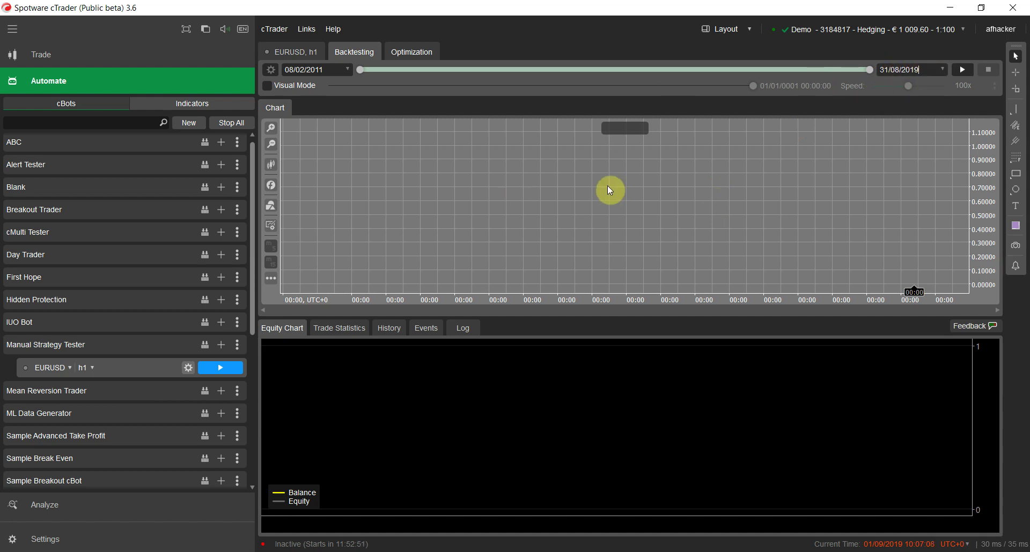
# Enable Visual Mode for the backtest and lower the playback speed to 1x.
pyautogui.click(267, 86)
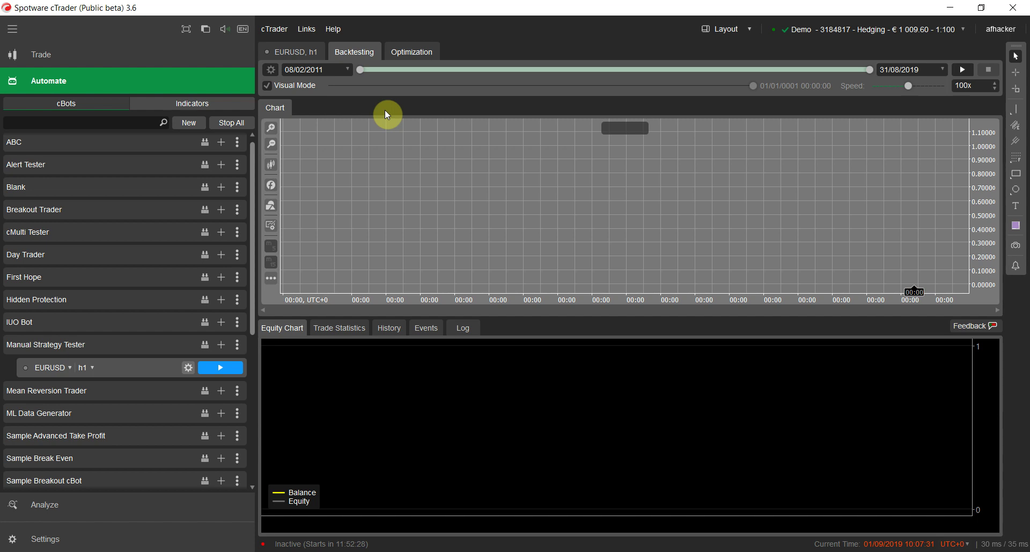
pyautogui.click(993, 89)
pyautogui.click(995, 89)
pyautogui.click(994, 89)
pyautogui.click(995, 89)
pyautogui.click(995, 89)
pyautogui.click(995, 89)
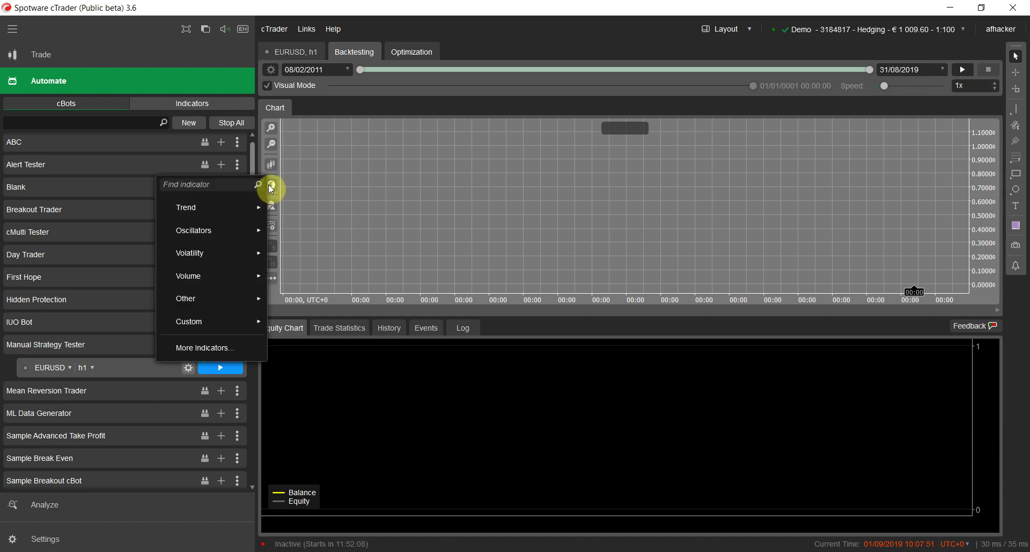
# Examine the indicator categories available for the backtest chart, including oscillators, custom and volatility indicators.
pyautogui.moveTo(274, 193)
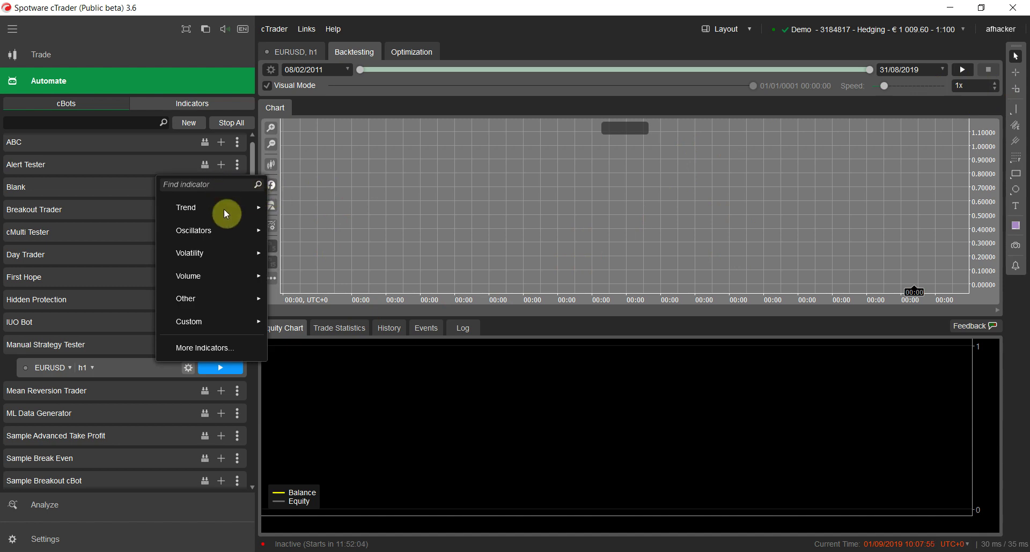
pyautogui.moveTo(224, 215)
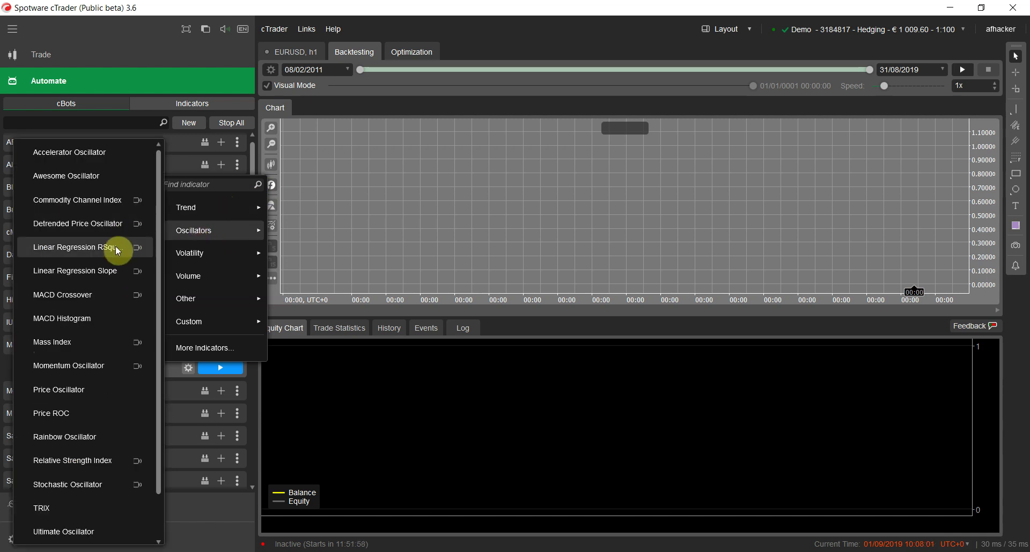
pyautogui.scroll(-1, 110, 258)
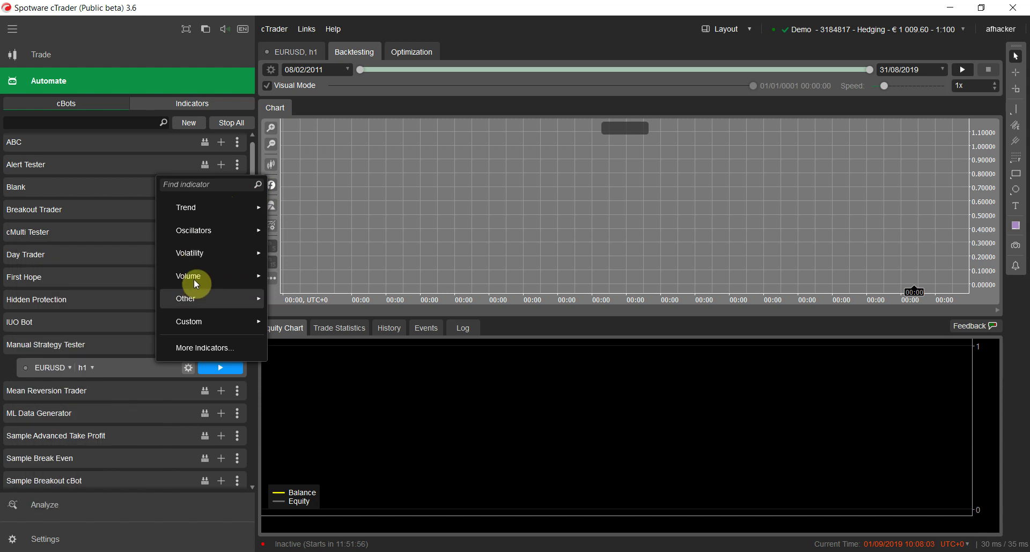
pyautogui.moveTo(193, 303)
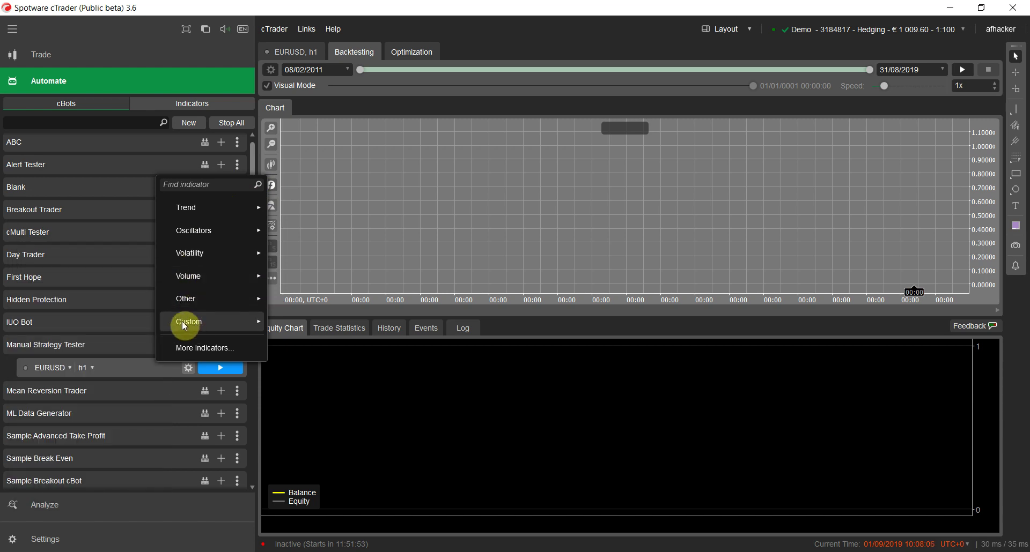
pyautogui.moveTo(183, 320)
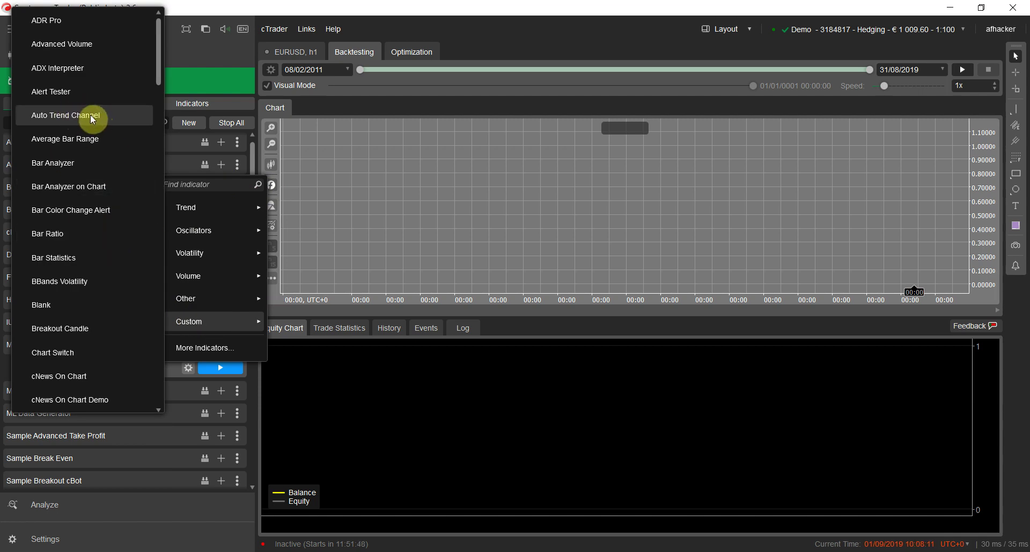
pyautogui.scroll(-5, 79, 174)
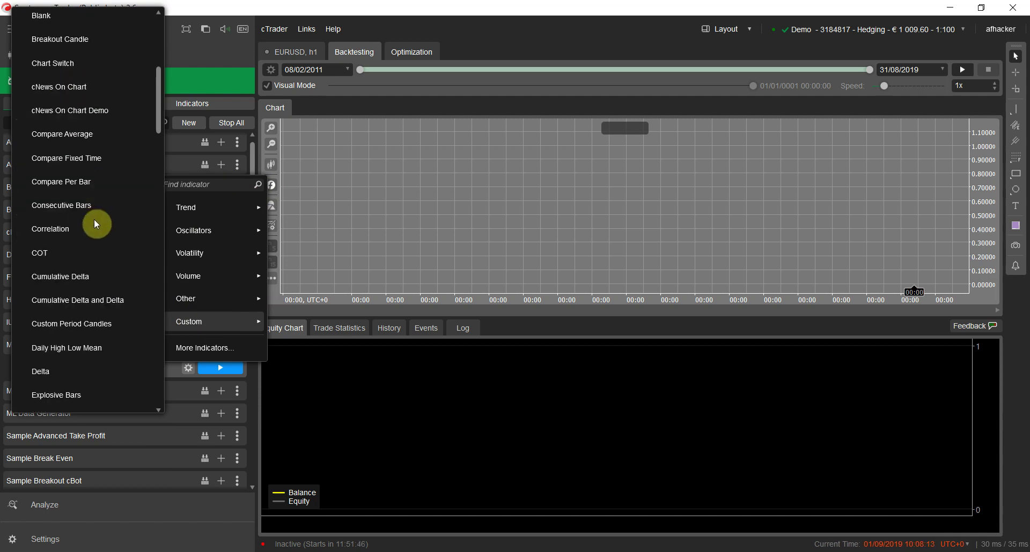
pyautogui.scroll(-2, 91, 222)
pyautogui.moveTo(208, 252)
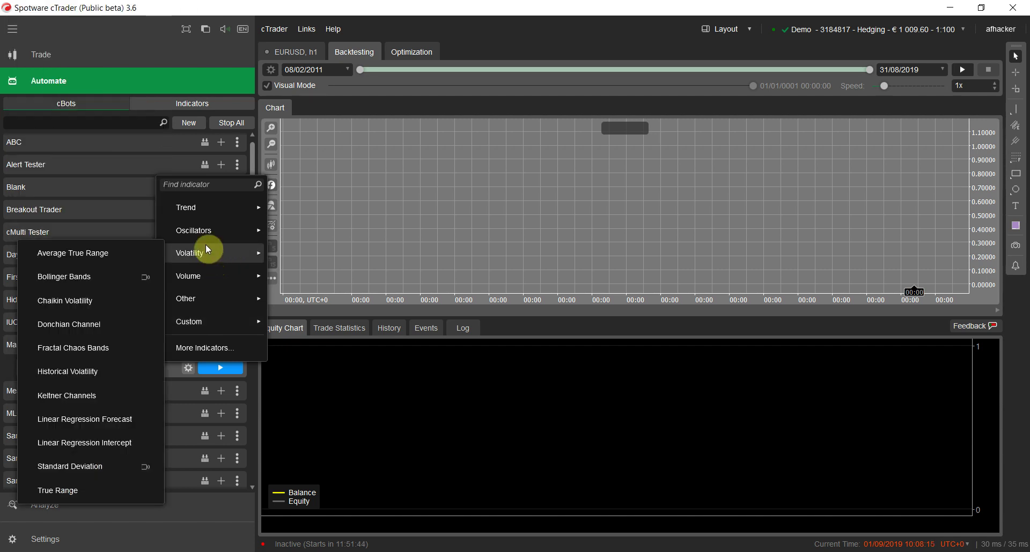
# Add an Exponential Moving Average to the backtest chart with source Close, 14 periods and a blue main line of thickness 2.
pyautogui.moveTo(189, 208)
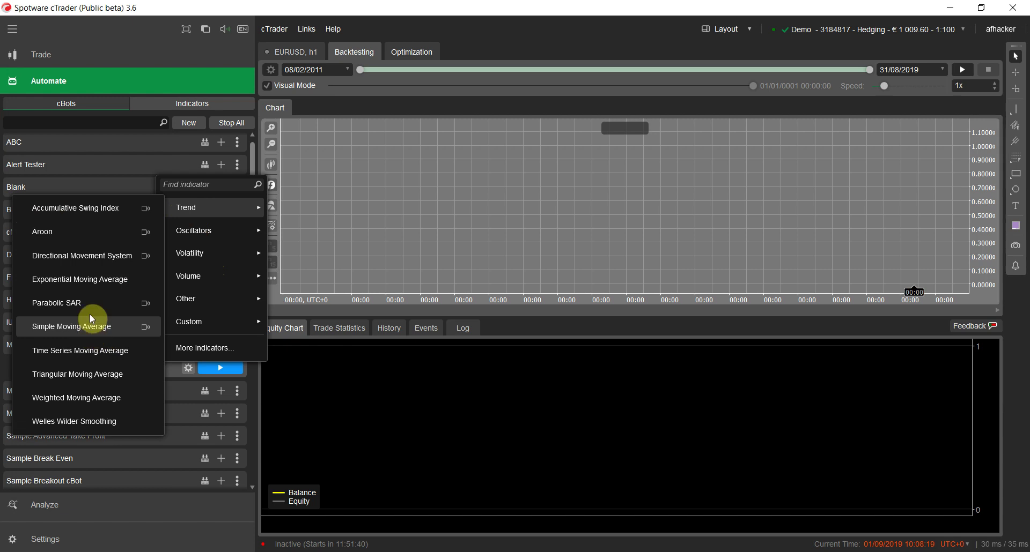
pyautogui.click(107, 285)
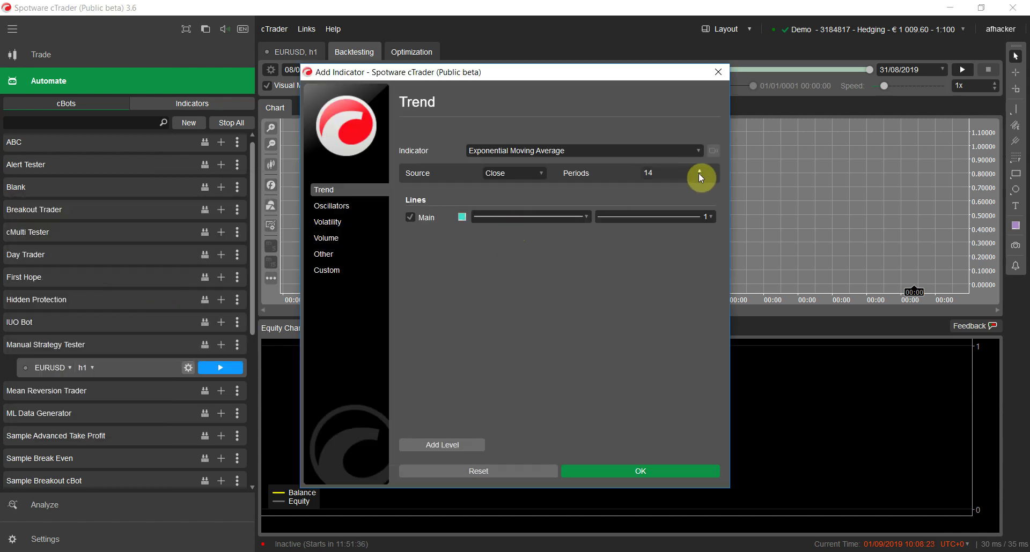
pyautogui.click(461, 217)
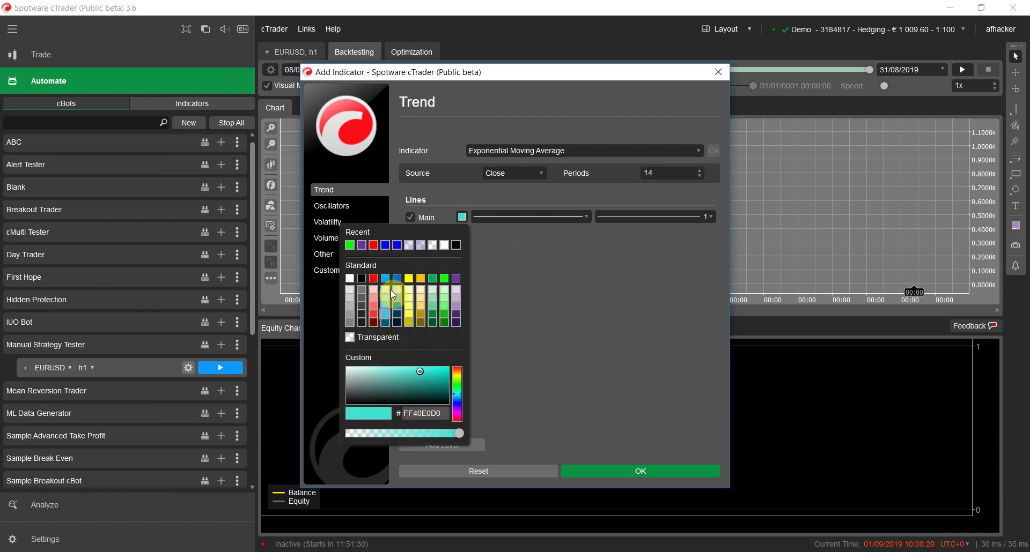
pyautogui.click(396, 244)
pyautogui.click(667, 216)
pyautogui.click(641, 249)
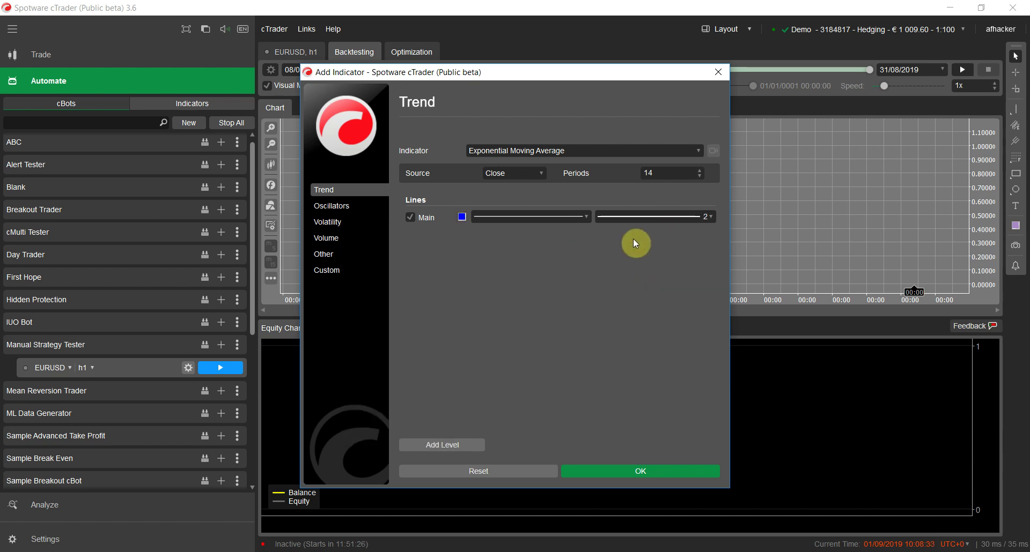
pyautogui.click(604, 471)
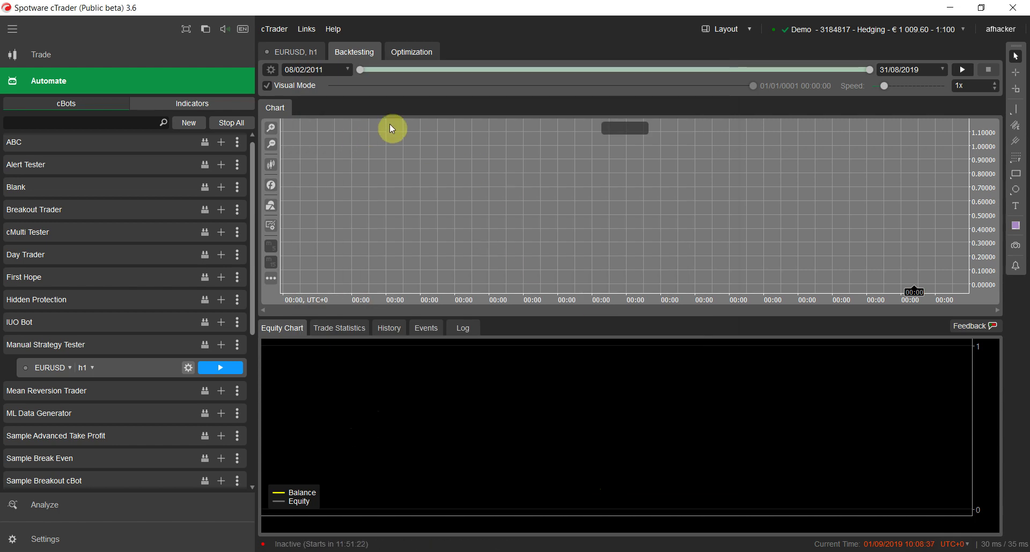
# Review the button appearance parameters of the Manual Strategy Tester cBot's EURUSD h1 instance.
pyautogui.click(189, 369)
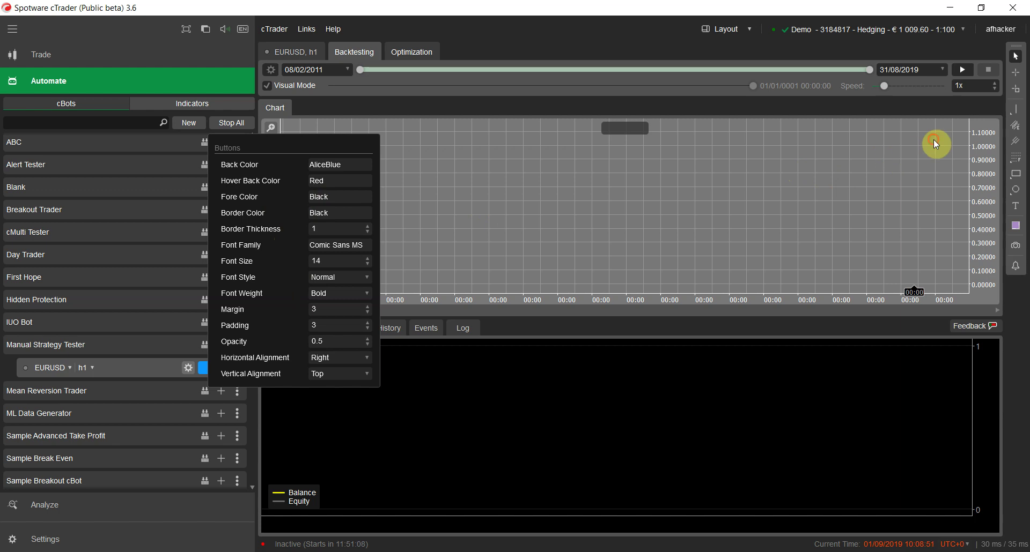
pyautogui.click(935, 144)
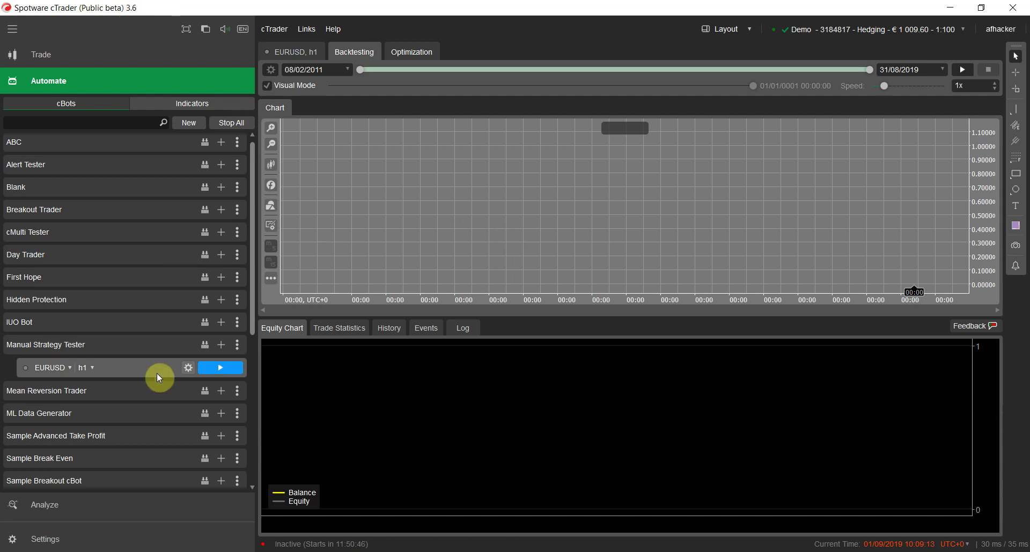
pyautogui.click(188, 368)
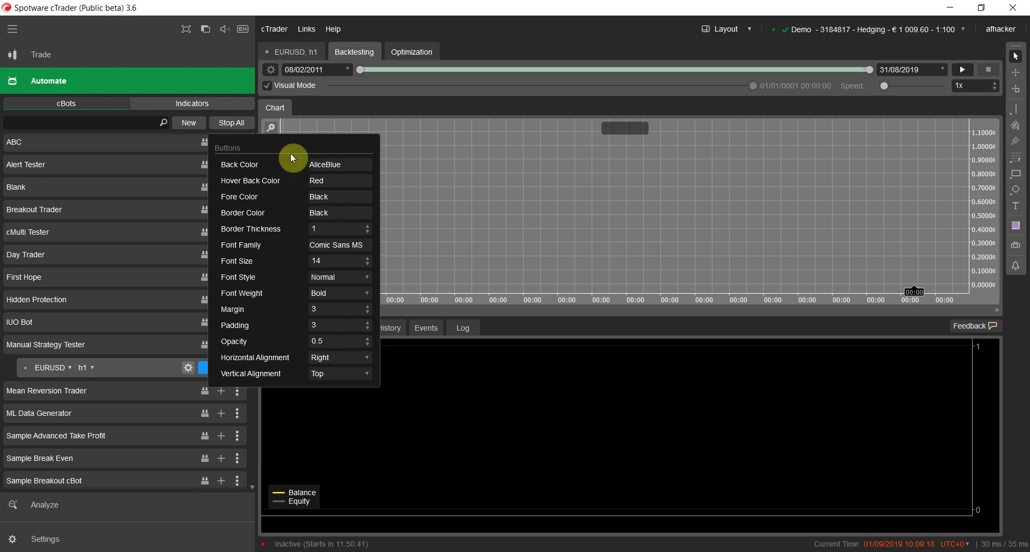
pyautogui.click(566, 245)
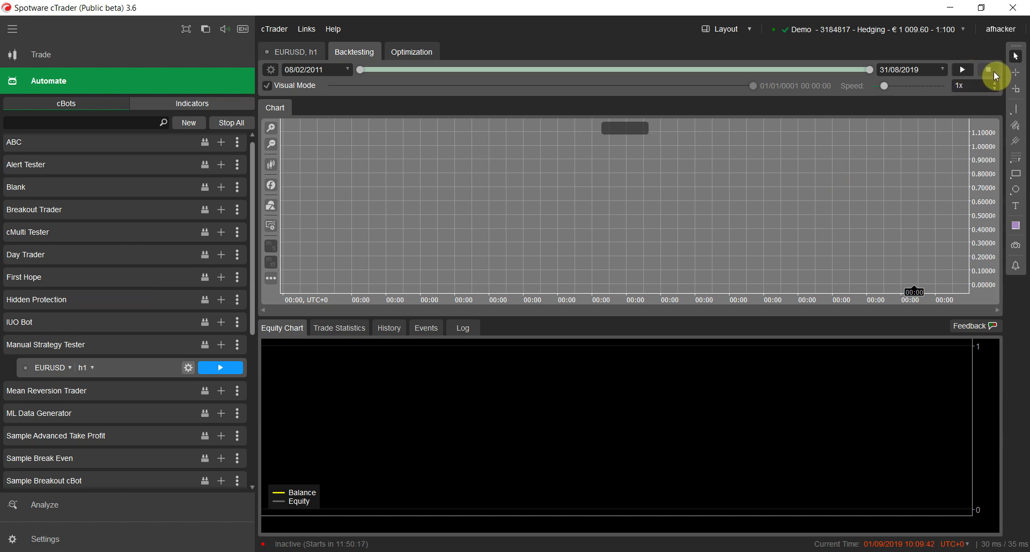
# Start the visual backtest, move the Manual Strategy Tester window clear of the screen's edge, and pause the playback.
pyautogui.click(959, 72)
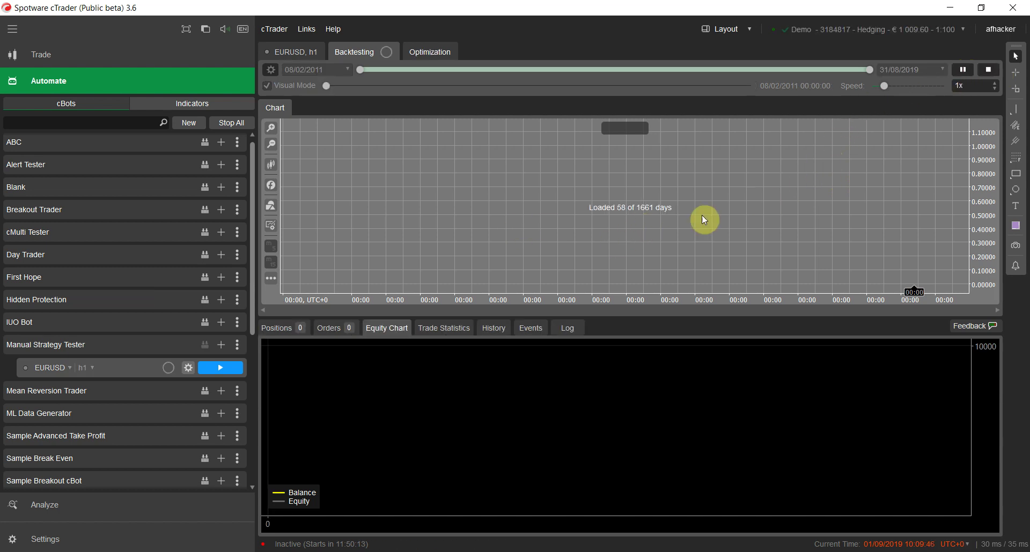
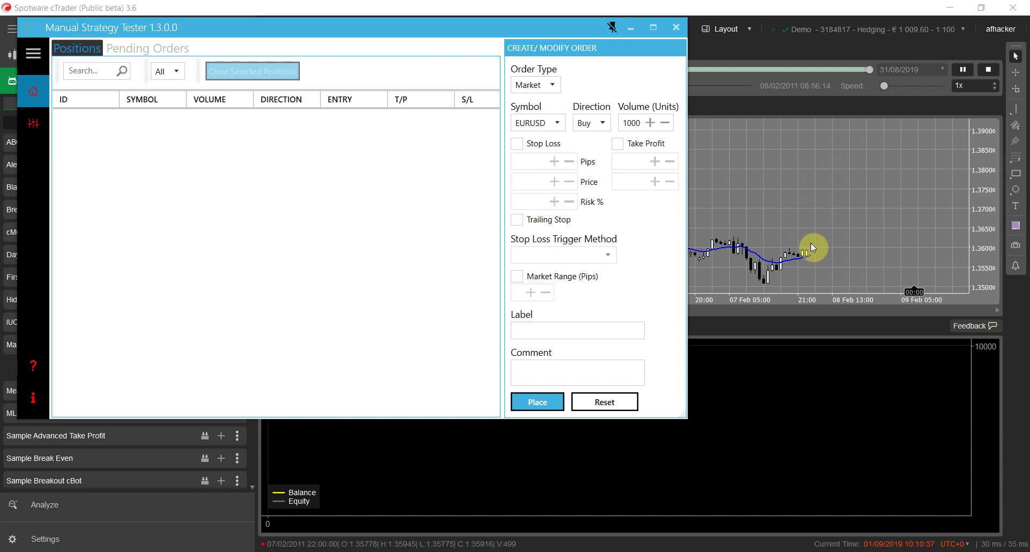
pyautogui.moveTo(498, 28); pyautogui.dragTo(662, 106)
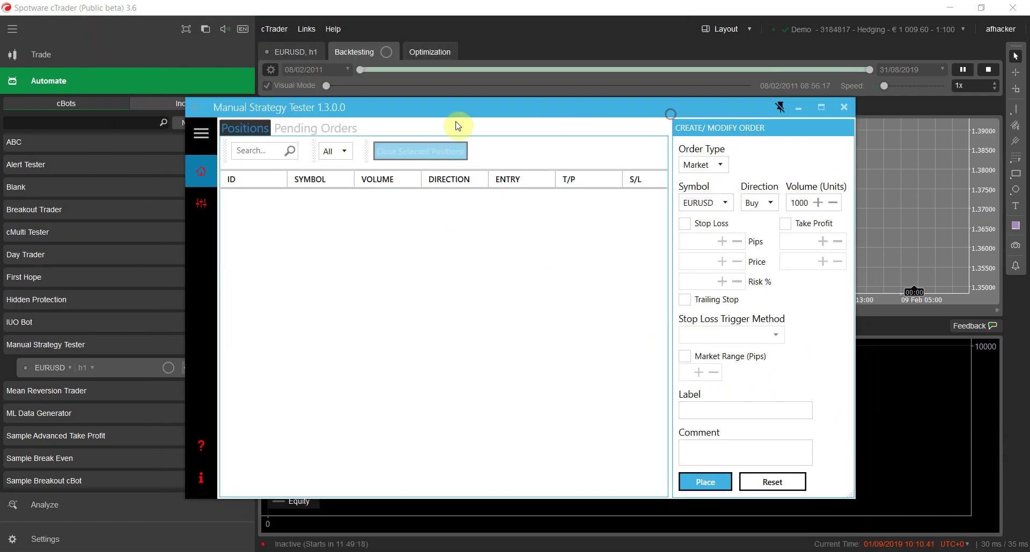
pyautogui.click(242, 127)
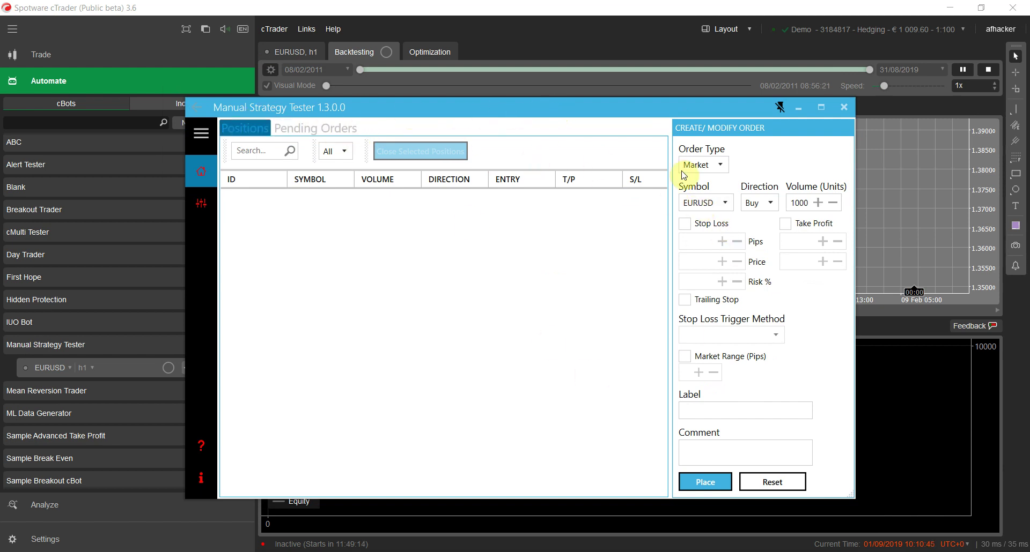
pyautogui.click(963, 75)
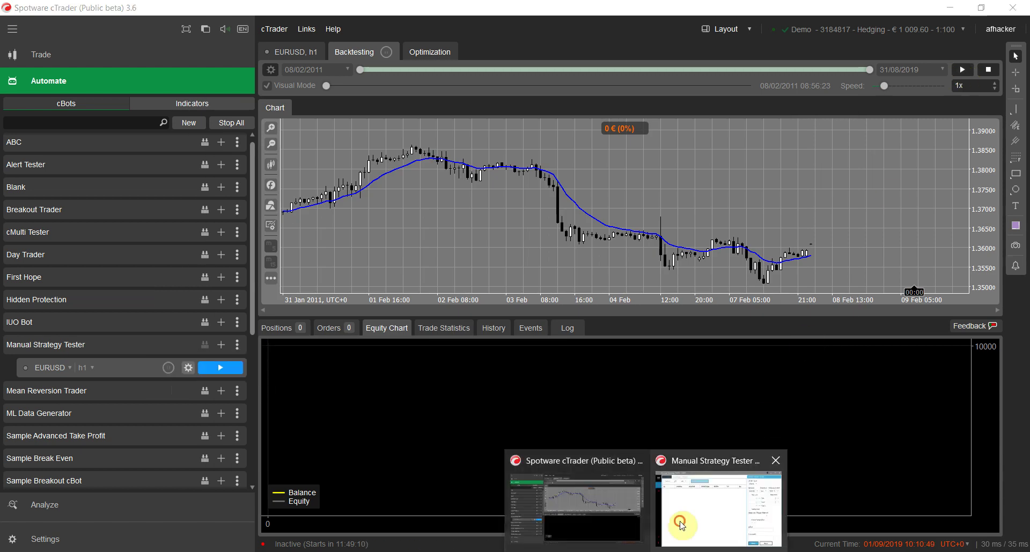
# Bring the Manual Strategy Tester window forward, check its order types, try it in different positions over the chart, and minimize it.
pyautogui.click(682, 526)
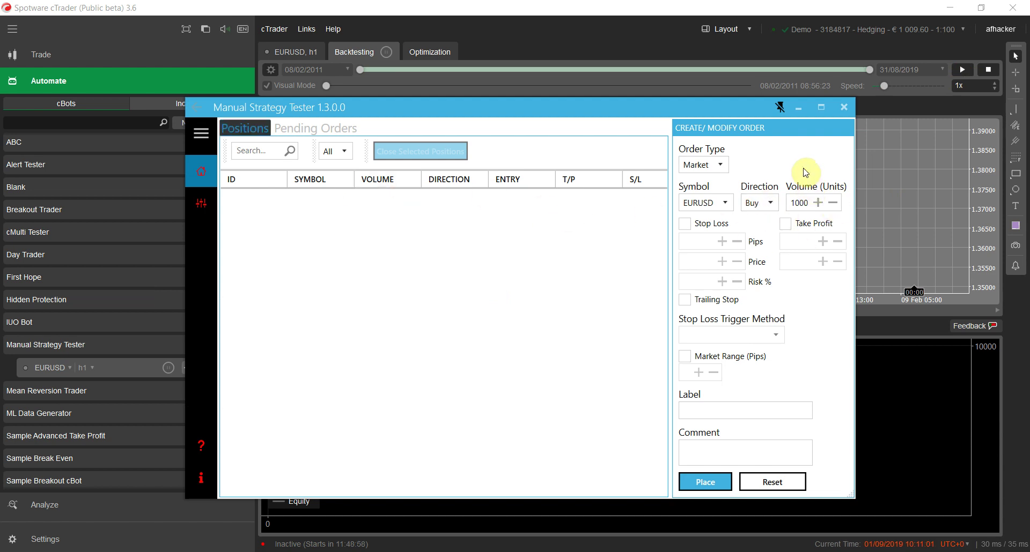
pyautogui.moveTo(718, 111); pyautogui.dragTo(727, 98)
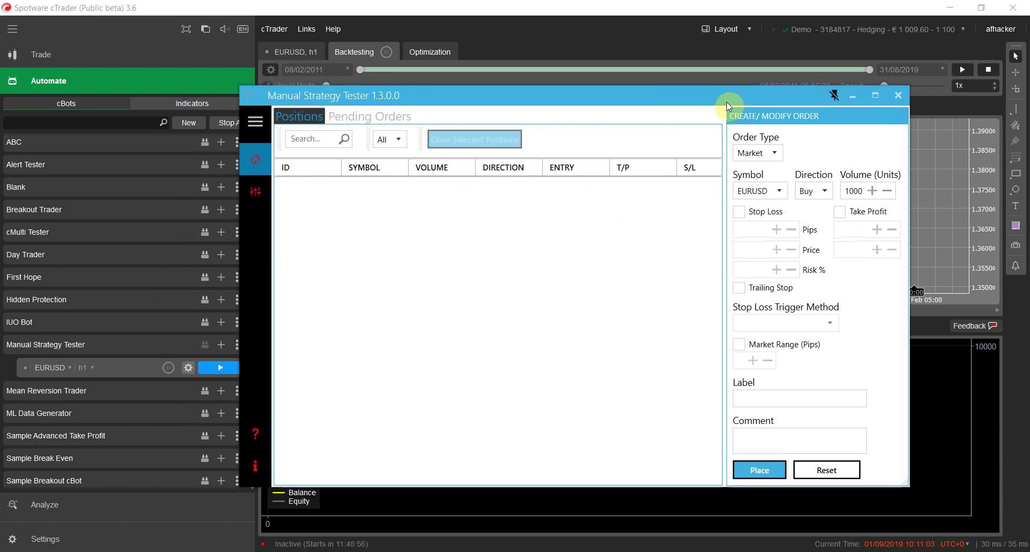
pyautogui.click(775, 155)
pyautogui.click(821, 162)
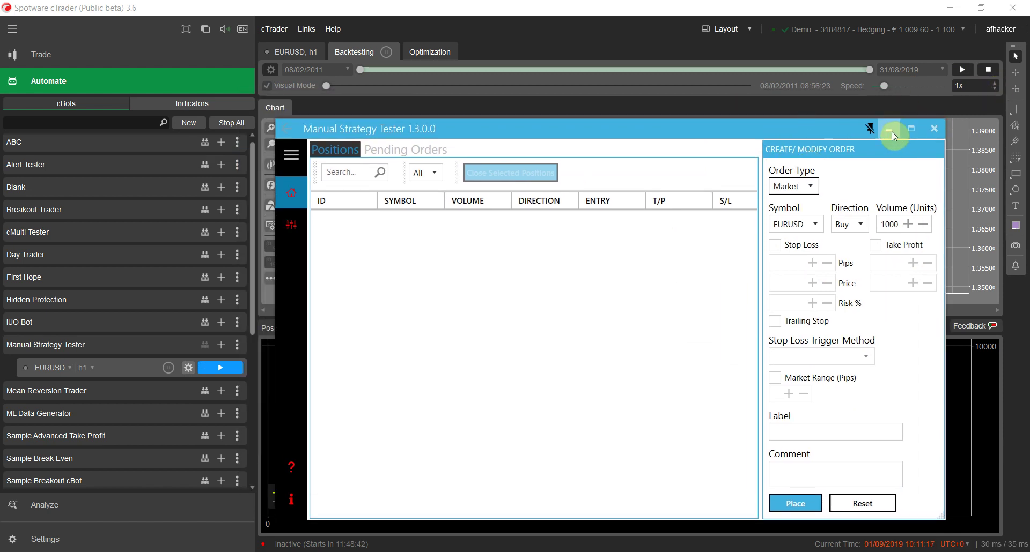
pyautogui.moveTo(803, 134); pyautogui.dragTo(414, 136)
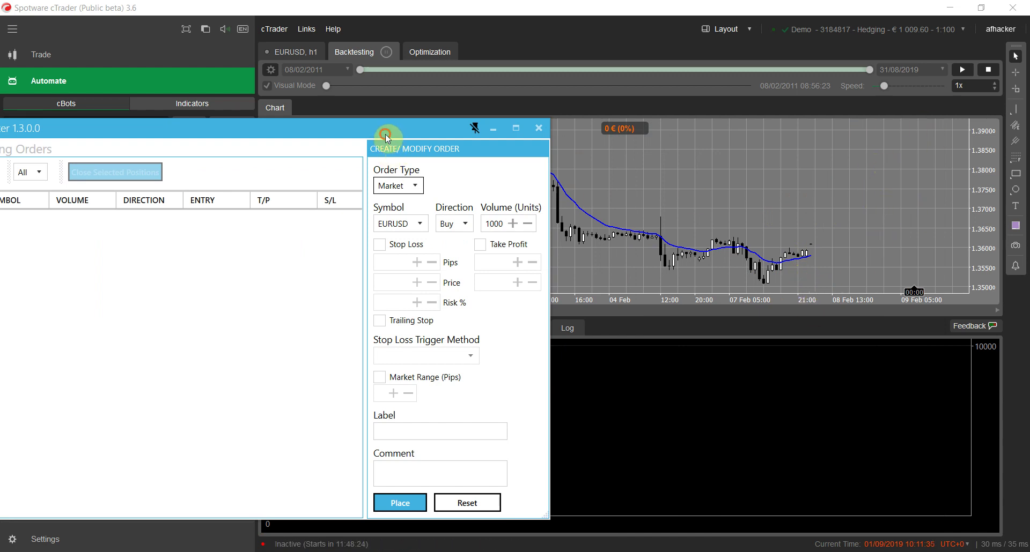
pyautogui.moveTo(386, 132); pyautogui.dragTo(492, 118)
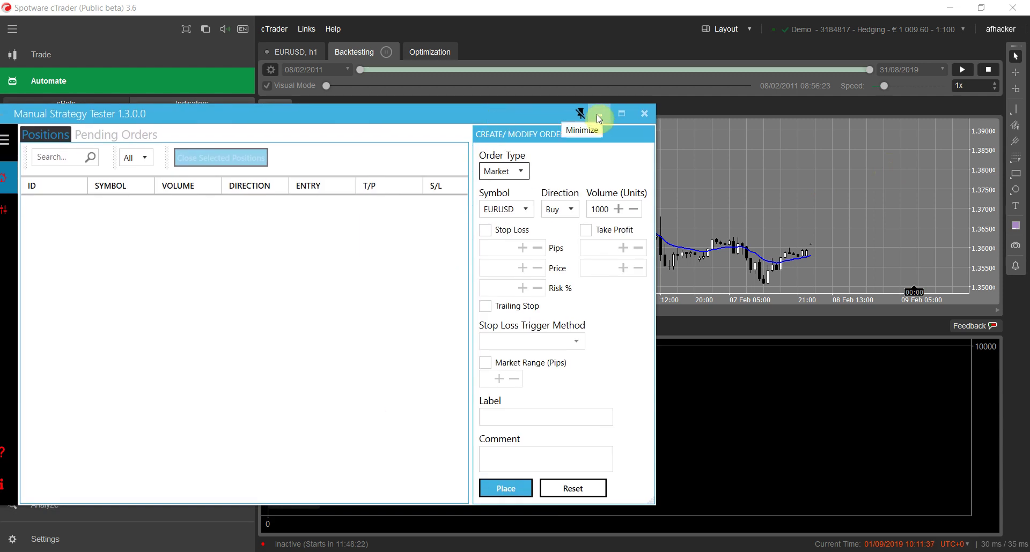
pyautogui.moveTo(556, 117); pyautogui.dragTo(724, 89)
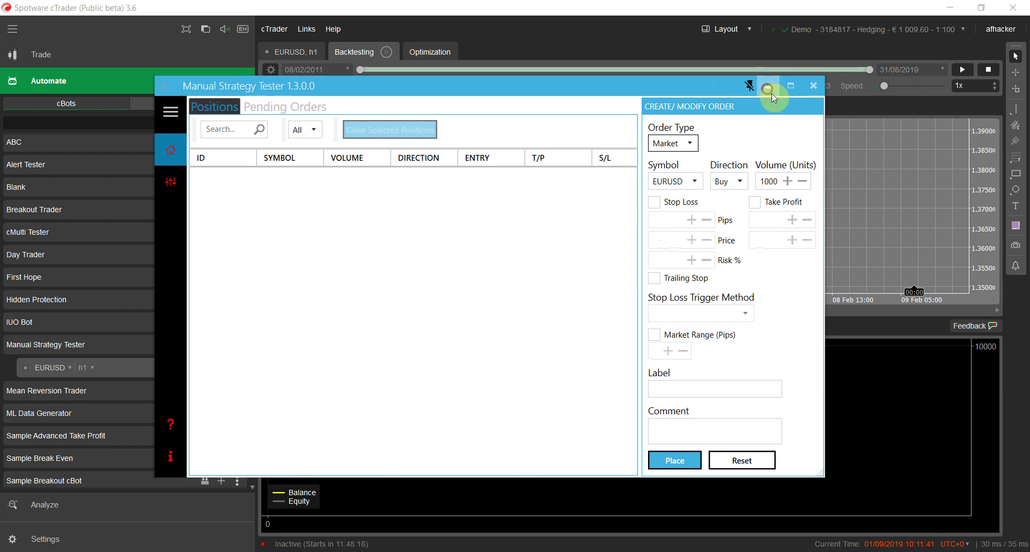
pyautogui.click(768, 89)
# Resume the backtest, raise the playback speed to 5000x, and pause it after more candles have played.
pyautogui.click(993, 82)
pyautogui.click(993, 83)
pyautogui.click(993, 82)
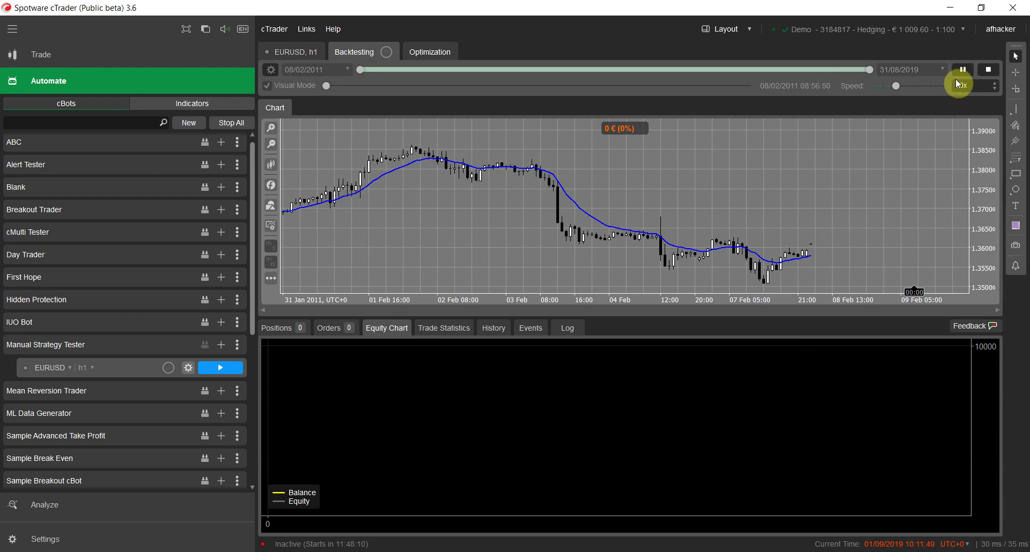
pyautogui.click(993, 84)
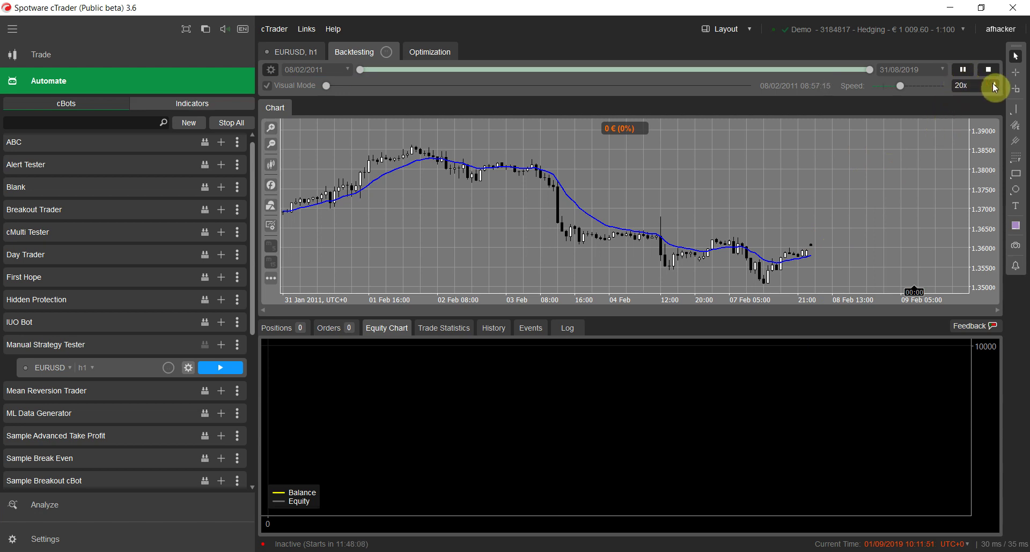
pyautogui.click(993, 83)
pyautogui.click(993, 84)
pyautogui.click(993, 83)
pyautogui.click(993, 84)
pyautogui.click(992, 83)
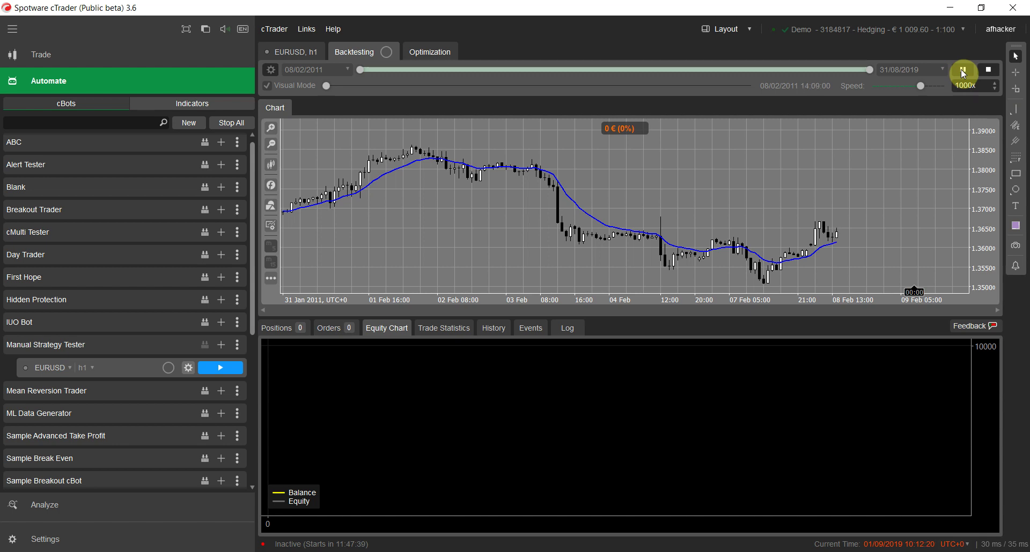
pyautogui.click(992, 82)
pyautogui.click(992, 82)
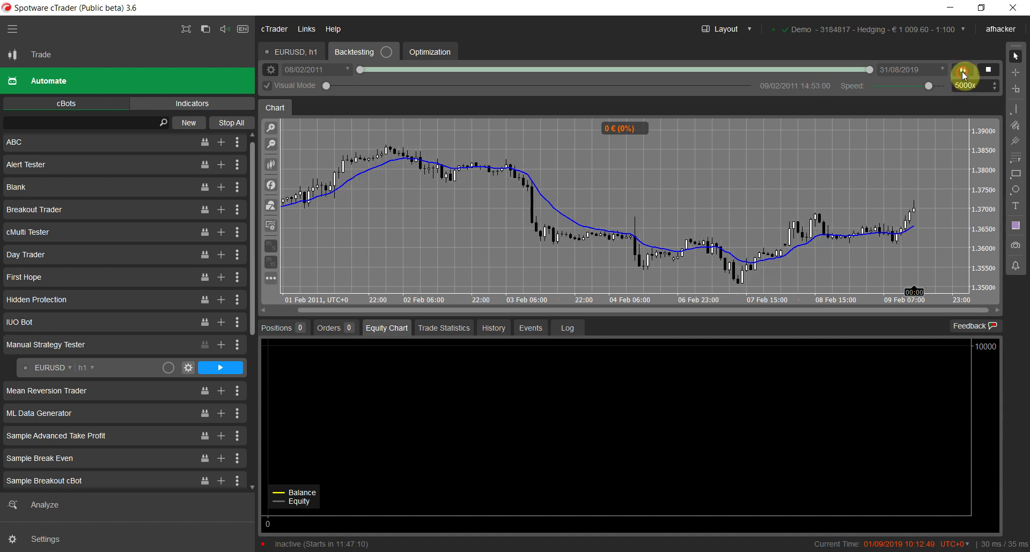
pyautogui.click(963, 71)
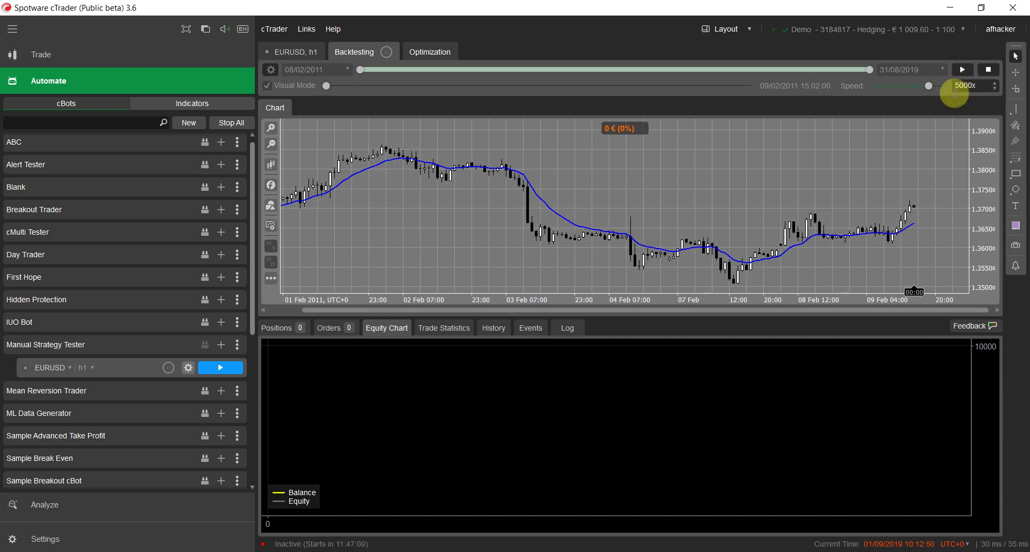
pyautogui.click(906, 227)
# Place a market Sell order for 1000 units of EURUSD in the Manual Strategy Tester window.
pyautogui.moveTo(677, 547)
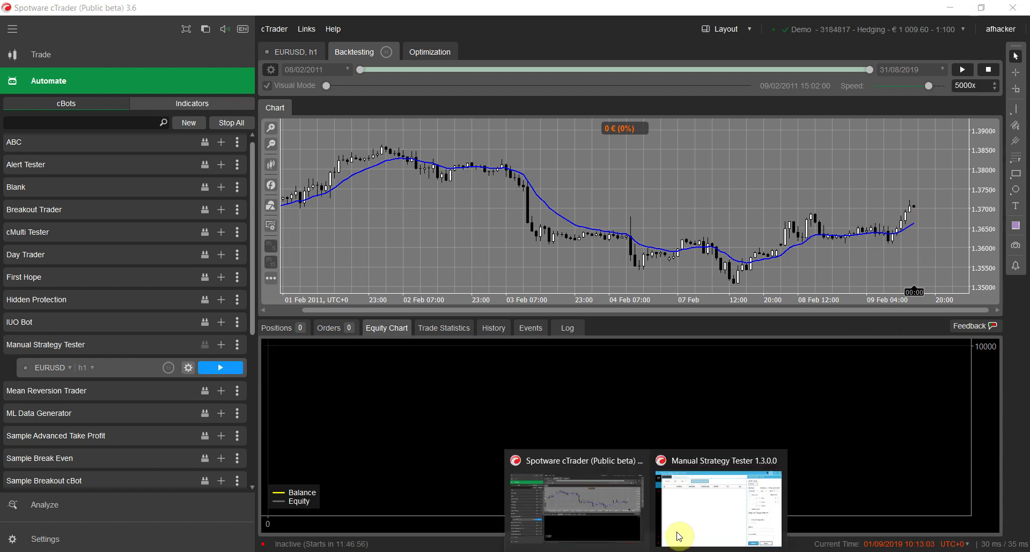
pyautogui.click(697, 521)
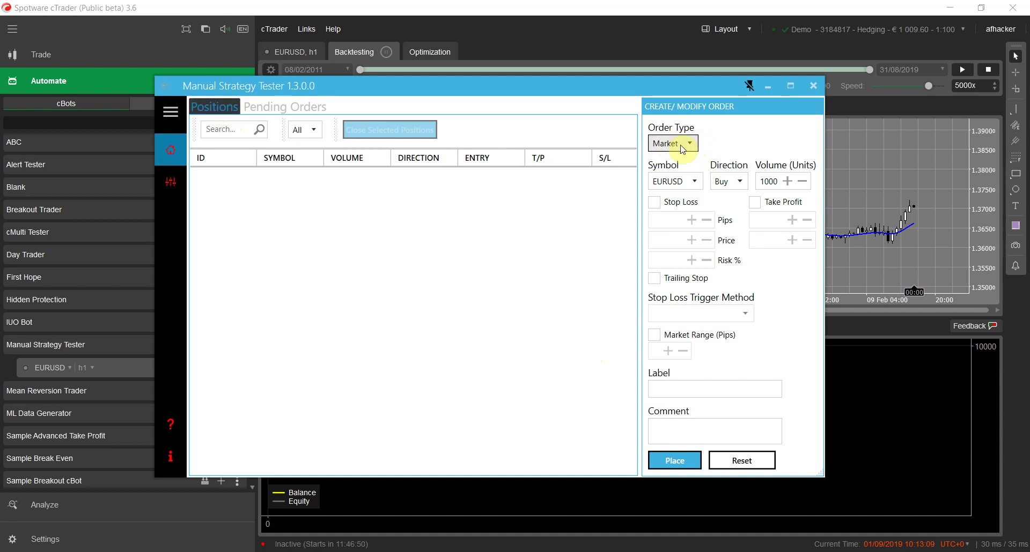
pyautogui.click(733, 185)
pyautogui.click(719, 208)
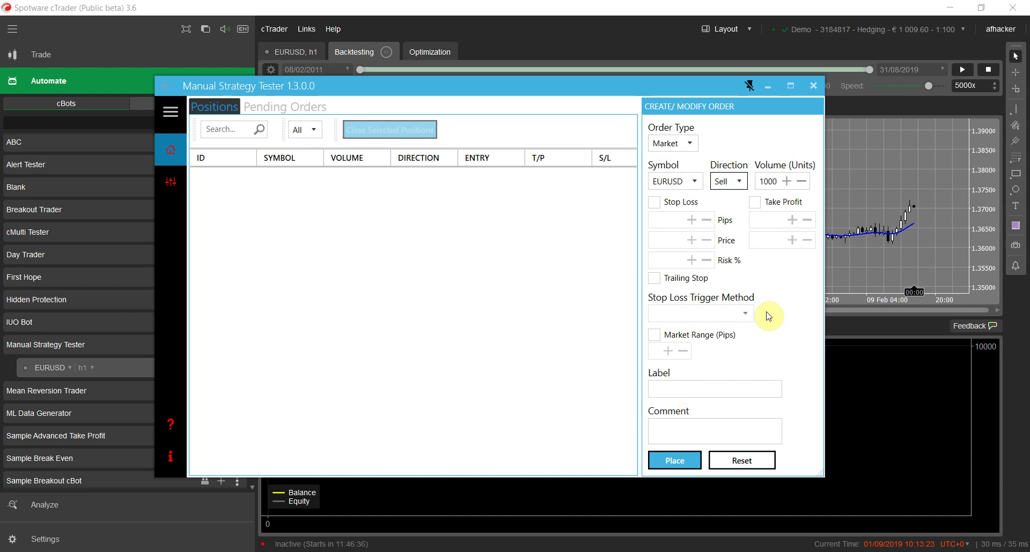
pyautogui.click(673, 465)
pyautogui.click(564, 307)
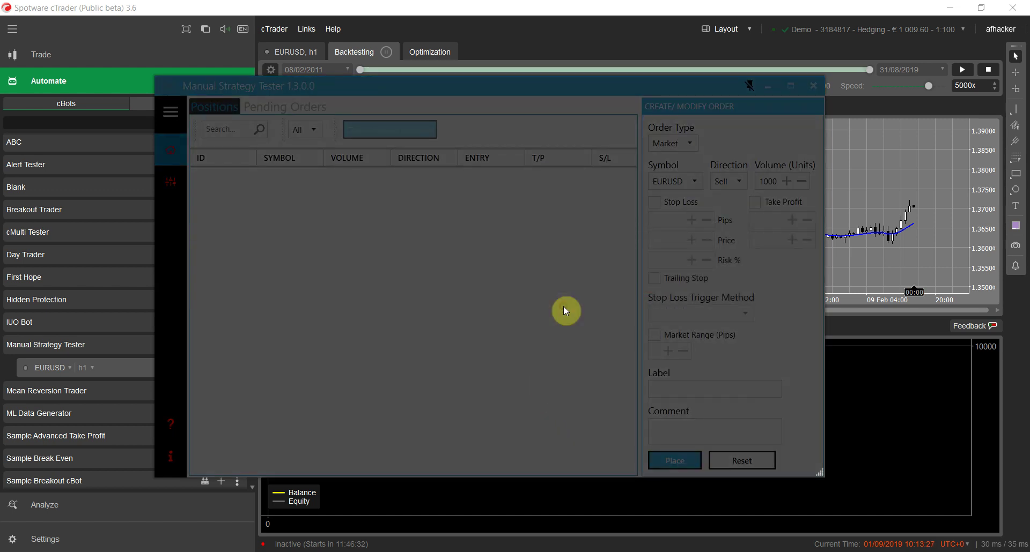
# Examine the new EURUSD position's row across all its columns, including the creation time, label, comment, and the edit and close controls.
pyautogui.click(229, 185)
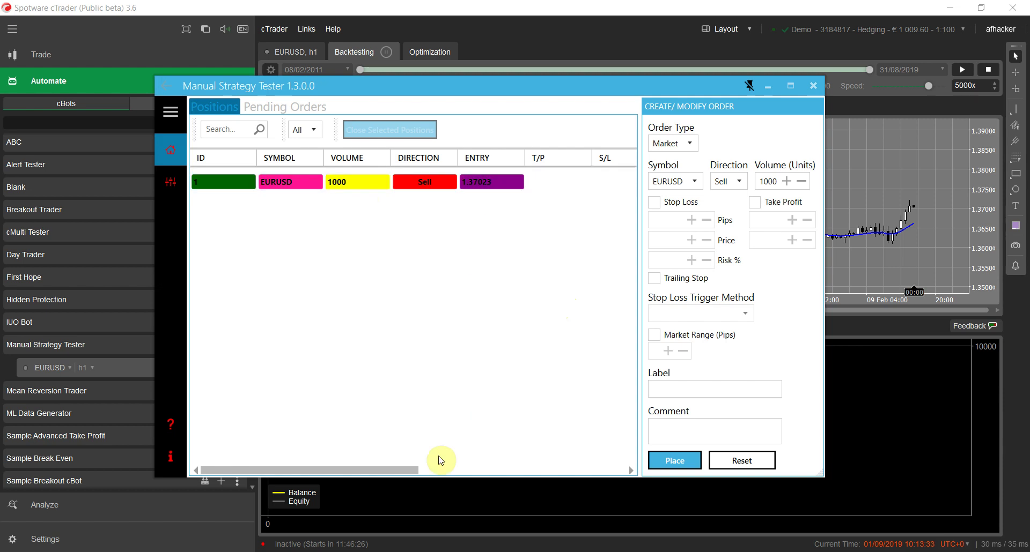
pyautogui.moveTo(386, 470); pyautogui.dragTo(616, 470)
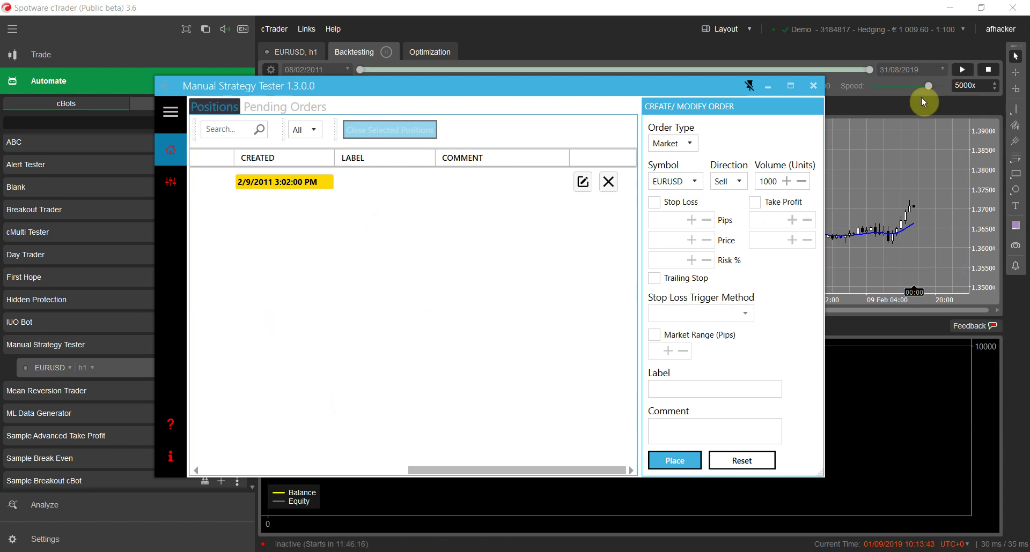
pyautogui.moveTo(564, 470); pyautogui.dragTo(540, 471)
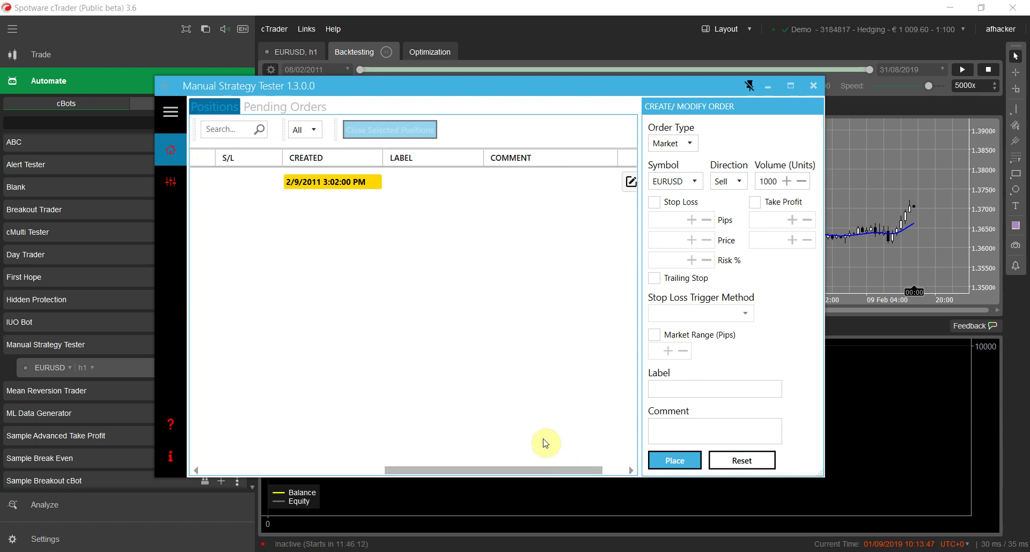
pyautogui.click(552, 471)
pyautogui.moveTo(552, 471); pyautogui.dragTo(641, 471)
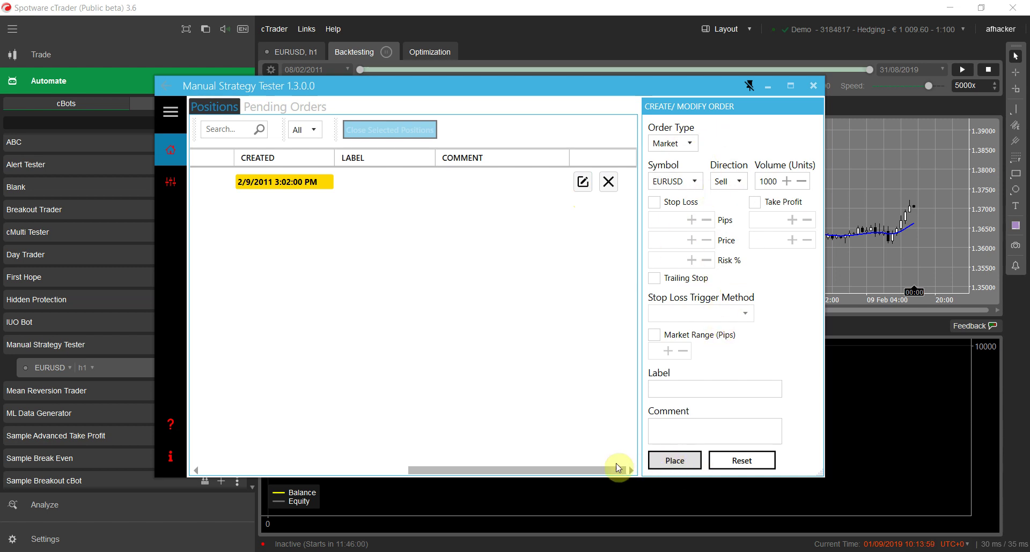
pyautogui.moveTo(486, 472); pyautogui.dragTo(323, 471)
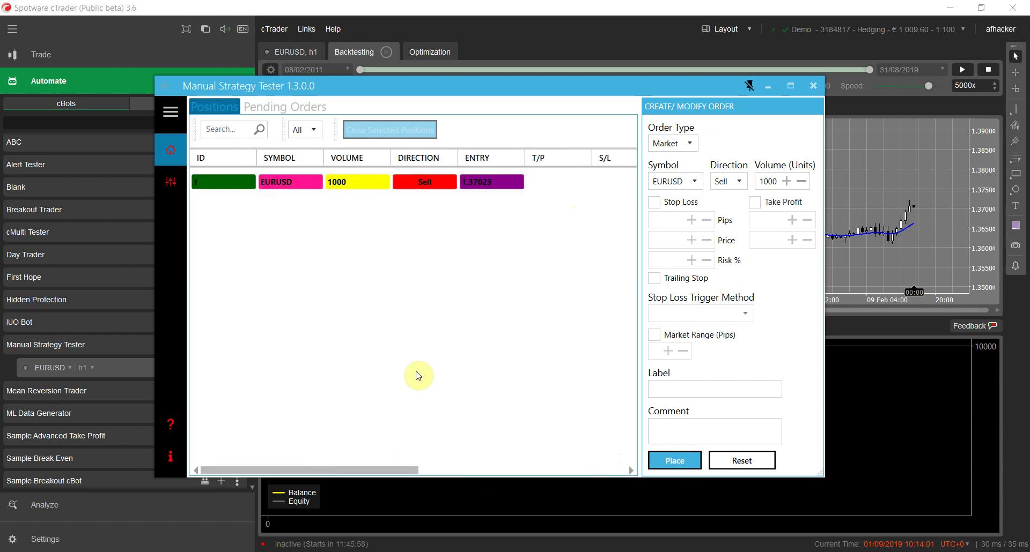
pyautogui.click(673, 459)
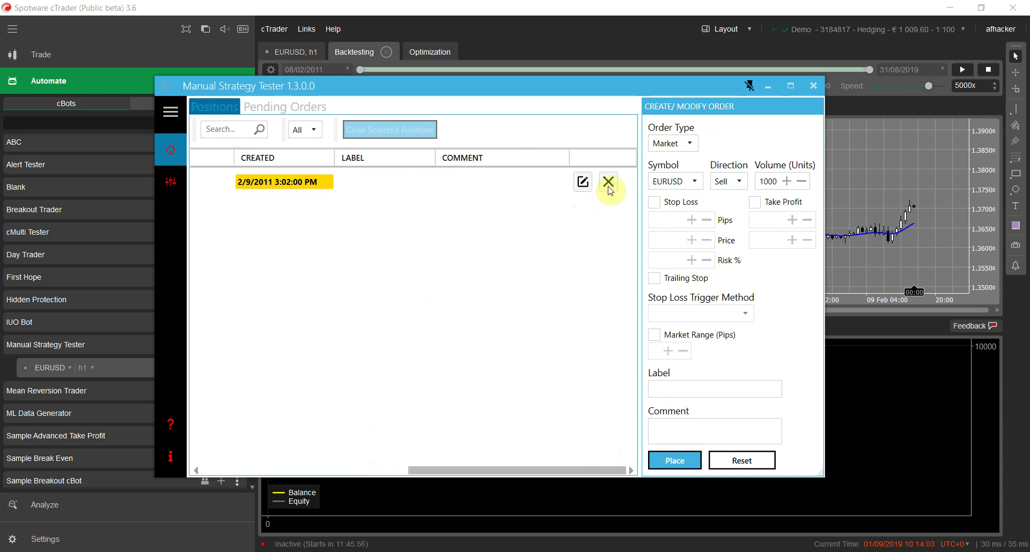
# Minimize the Manual Strategy Tester window, lower the playback speed to 2000x, and play the backtest further before pausing it.
pyautogui.moveTo(510, 470); pyautogui.dragTo(292, 450)
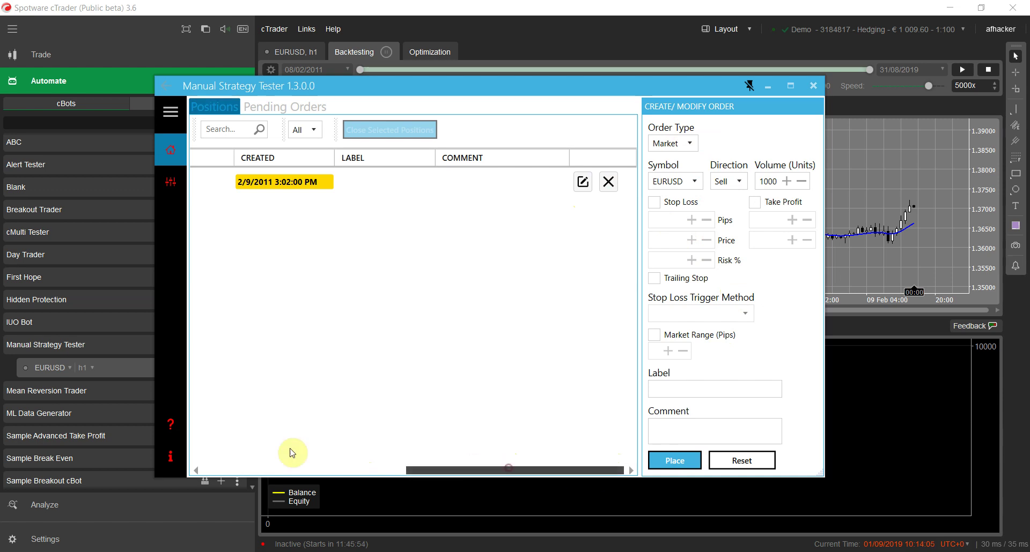
pyautogui.click(768, 89)
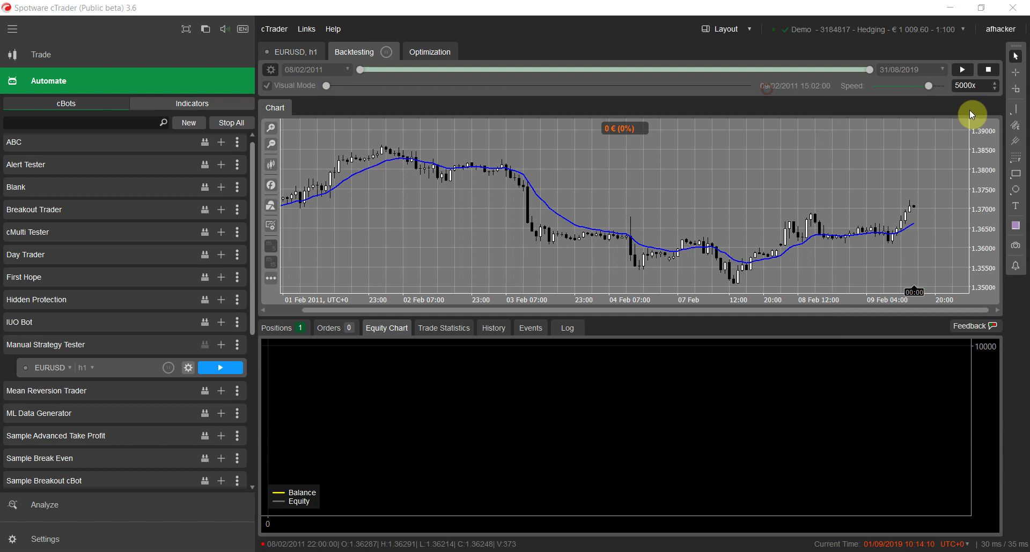
pyautogui.click(995, 89)
pyautogui.click(961, 69)
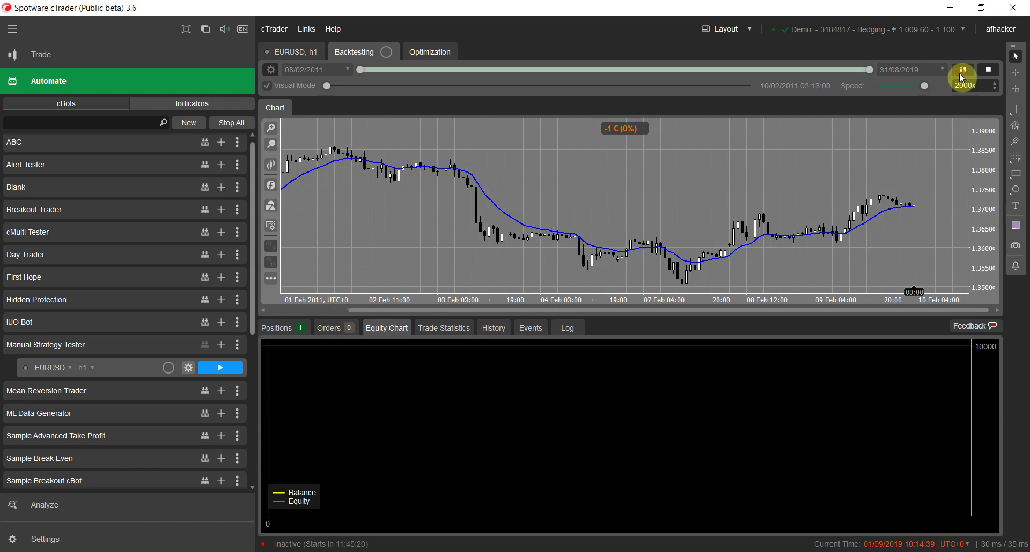
pyautogui.click(962, 75)
# Bring the Manual Strategy Tester window forward and close the open EURUSD Sell position, confirming the closure.
pyautogui.click(888, 214)
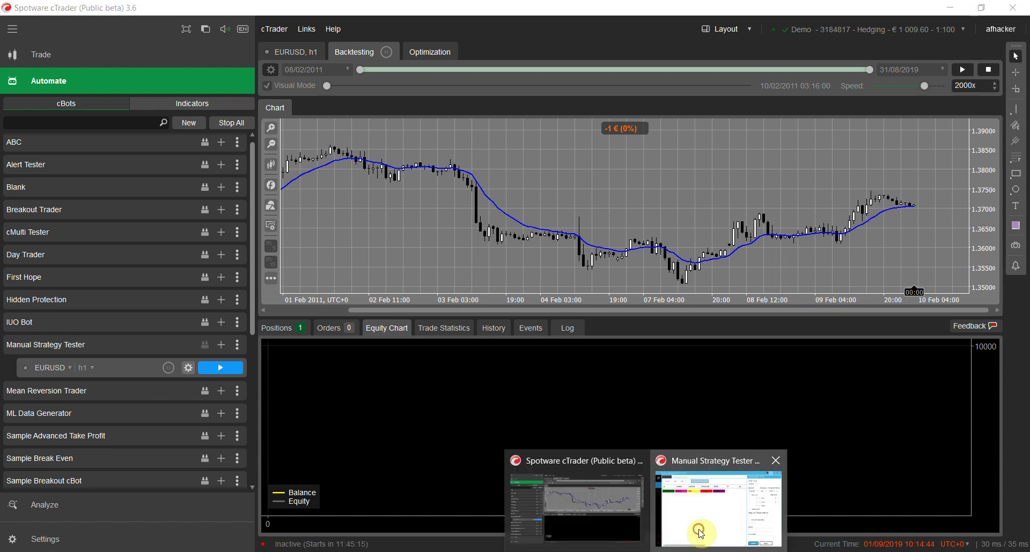
pyautogui.click(701, 525)
pyautogui.moveTo(326, 472); pyautogui.dragTo(613, 470)
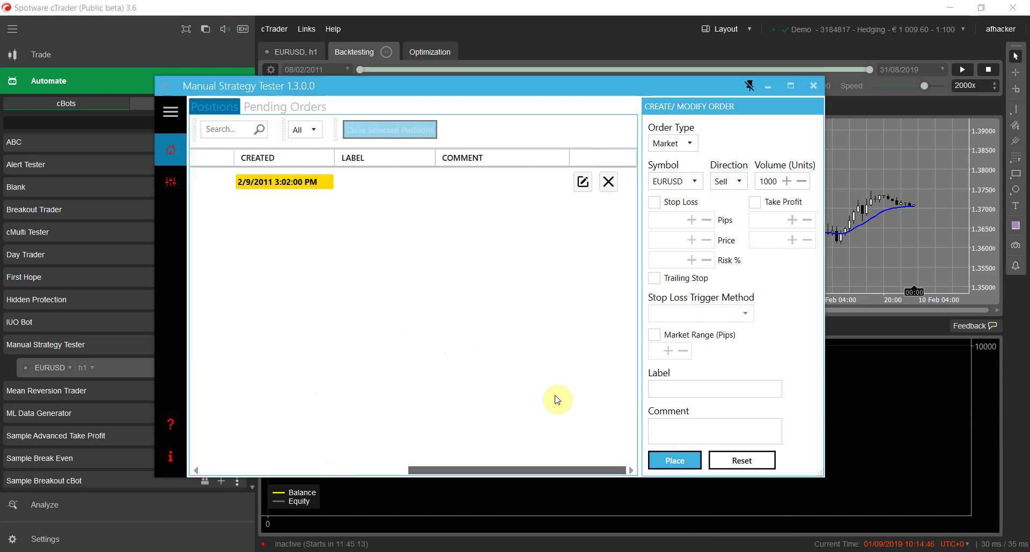
pyautogui.click(609, 183)
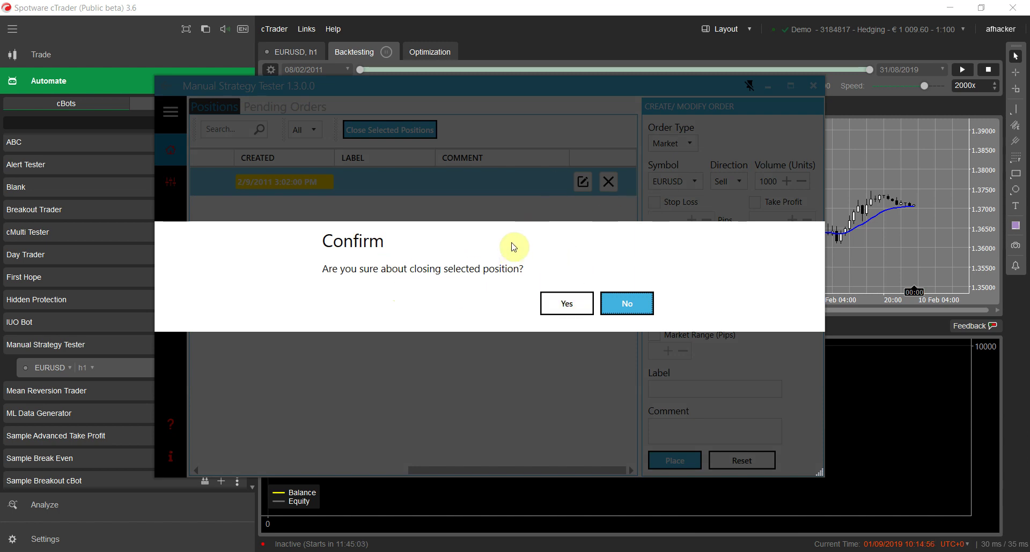
pyautogui.click(566, 303)
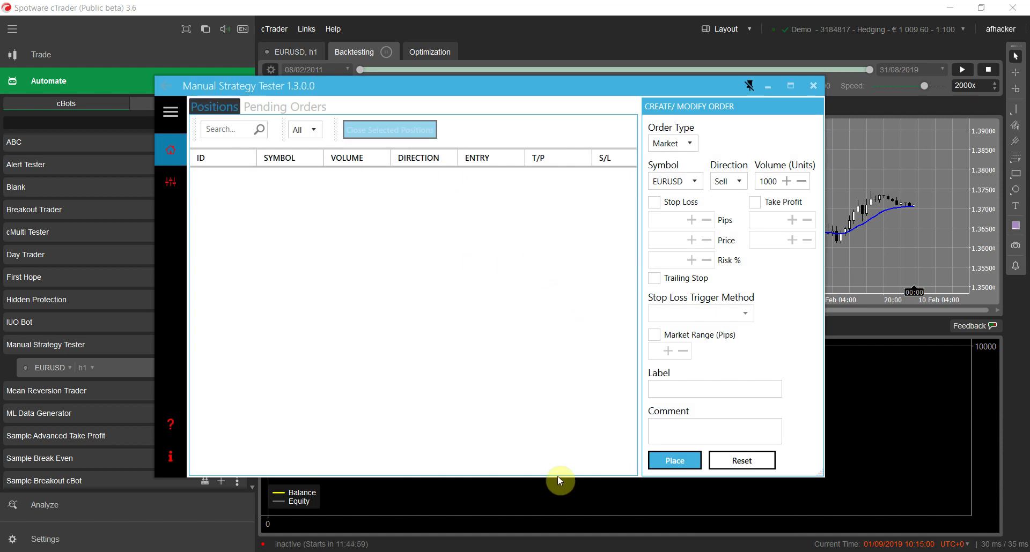
# Minimize the tester window and review the closed Sell trade in the equity chart, trade statistics, and history.
pyautogui.click(767, 87)
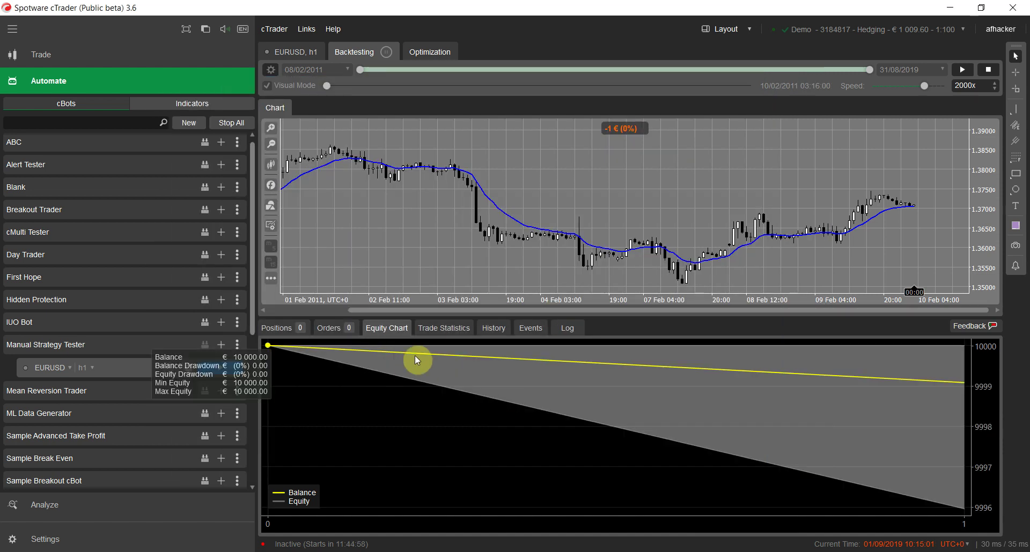
pyautogui.moveTo(422, 365)
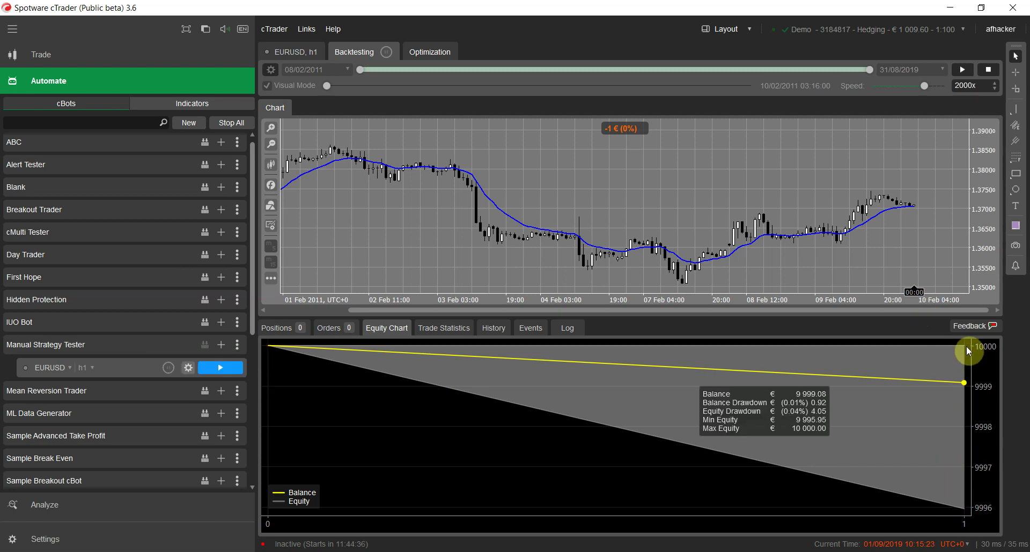
pyautogui.click(446, 330)
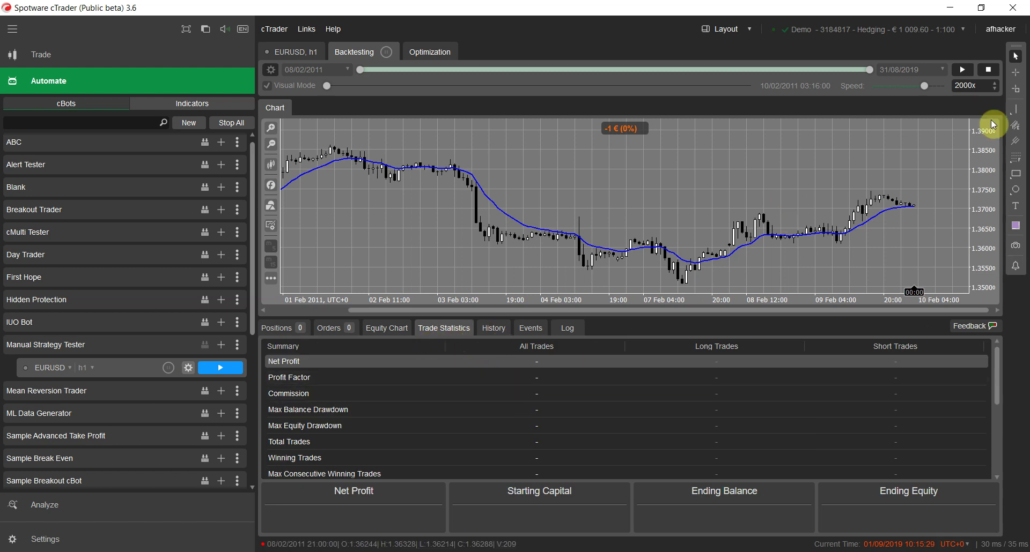
pyautogui.click(493, 331)
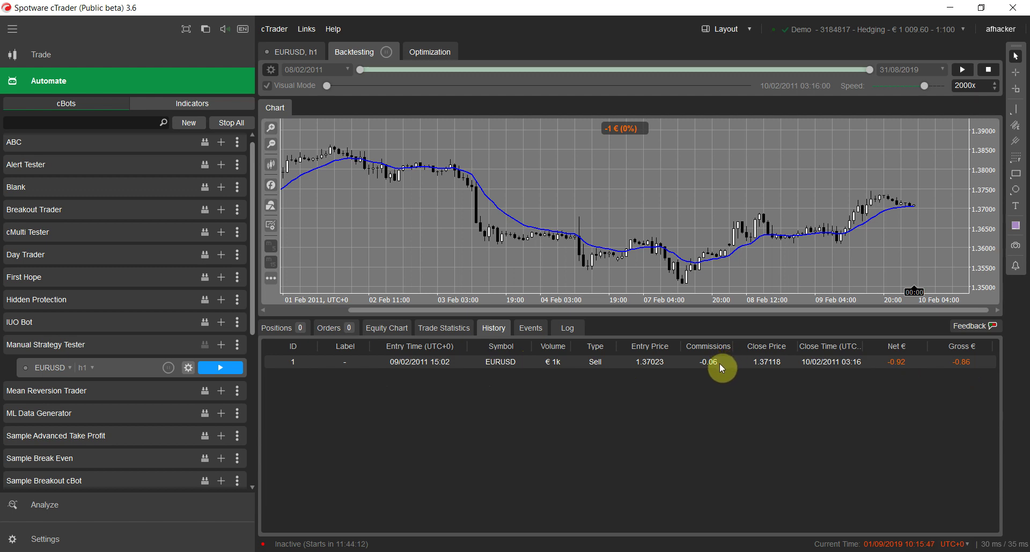
# Play the backtest further, pause it after a few more candles, and bring the Manual Strategy Tester window forward.
pyautogui.click(962, 72)
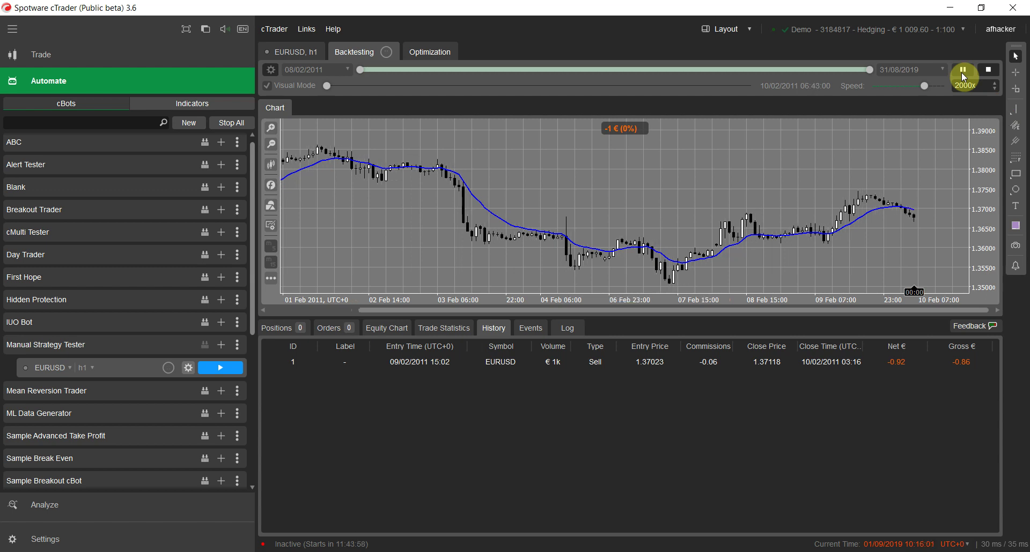
pyautogui.click(964, 71)
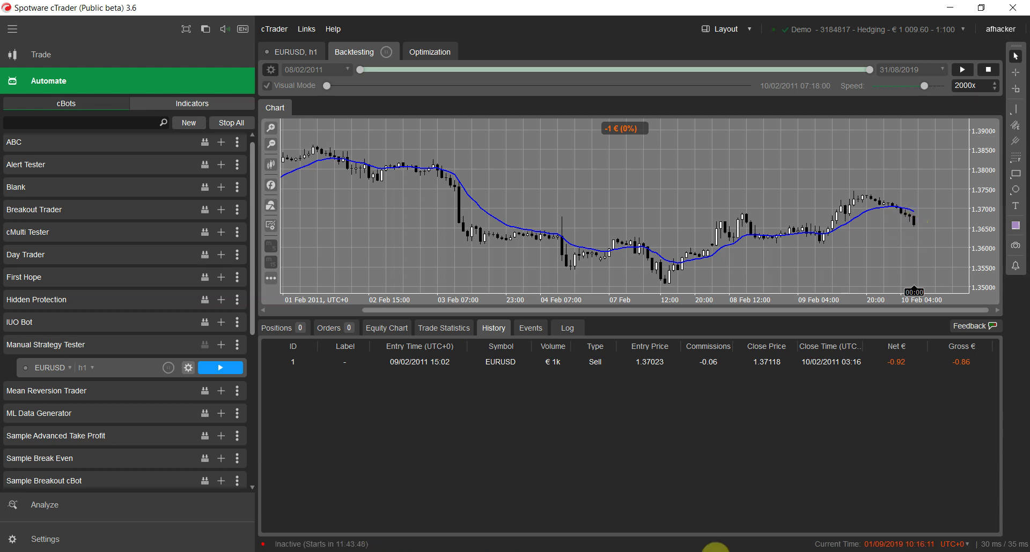
pyautogui.click(646, 551)
pyautogui.click(701, 536)
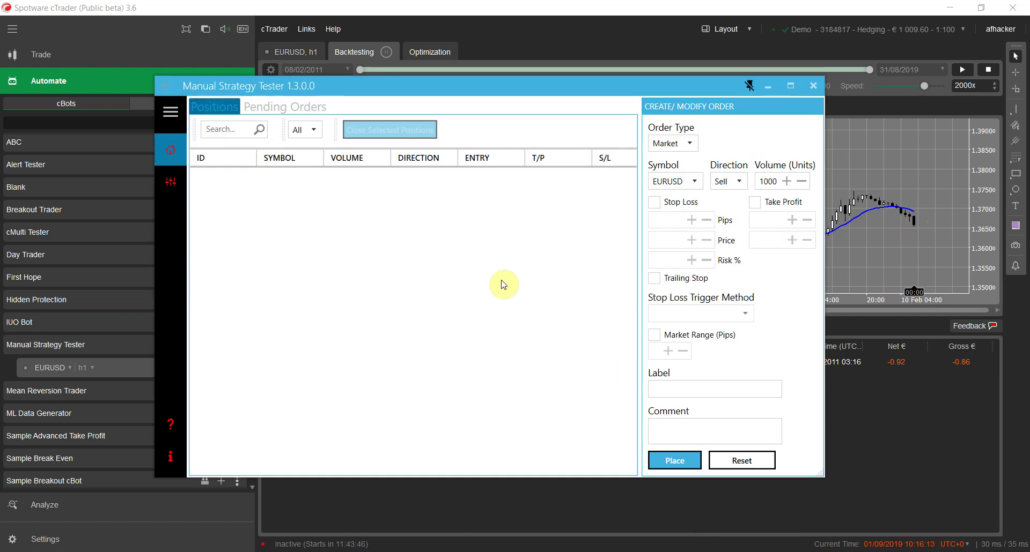
# Place a market Buy order for 1000 units of EURUSD and confirm it.
pyautogui.click(724, 185)
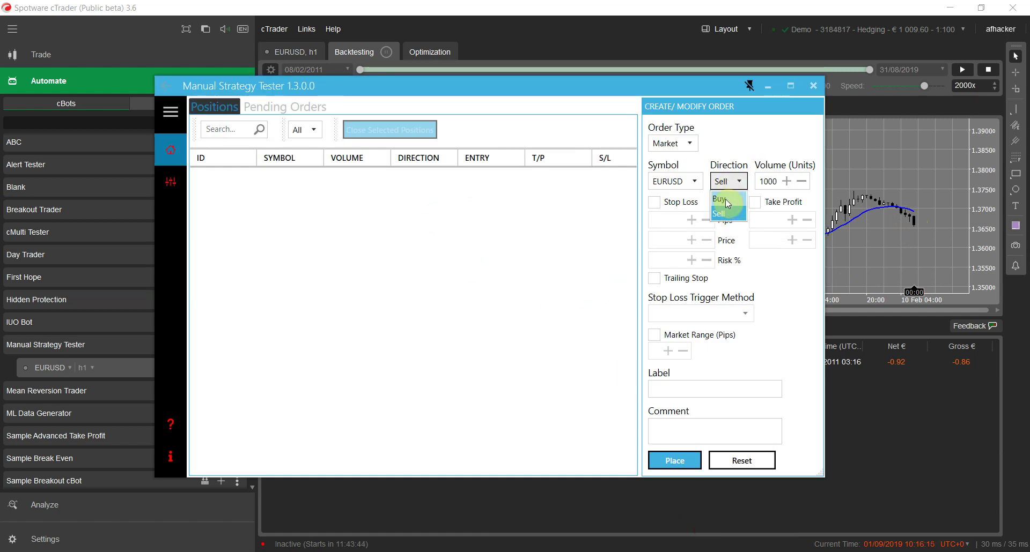
pyautogui.click(732, 197)
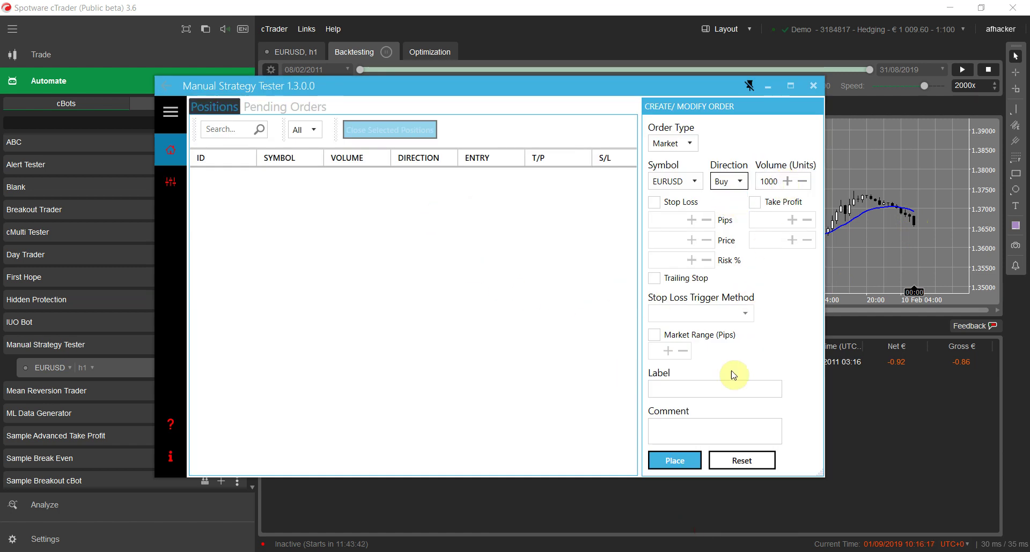
pyautogui.click(682, 463)
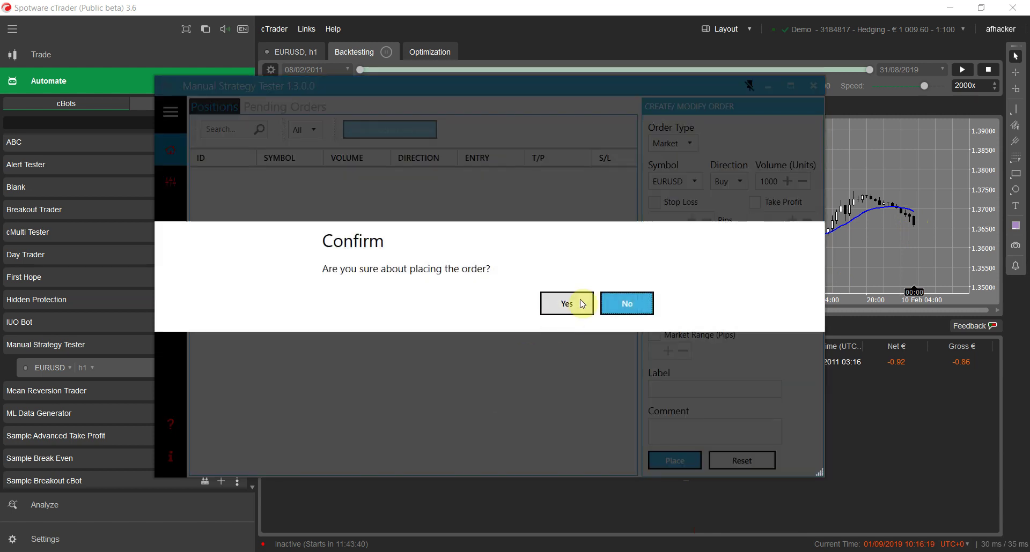
pyautogui.click(625, 302)
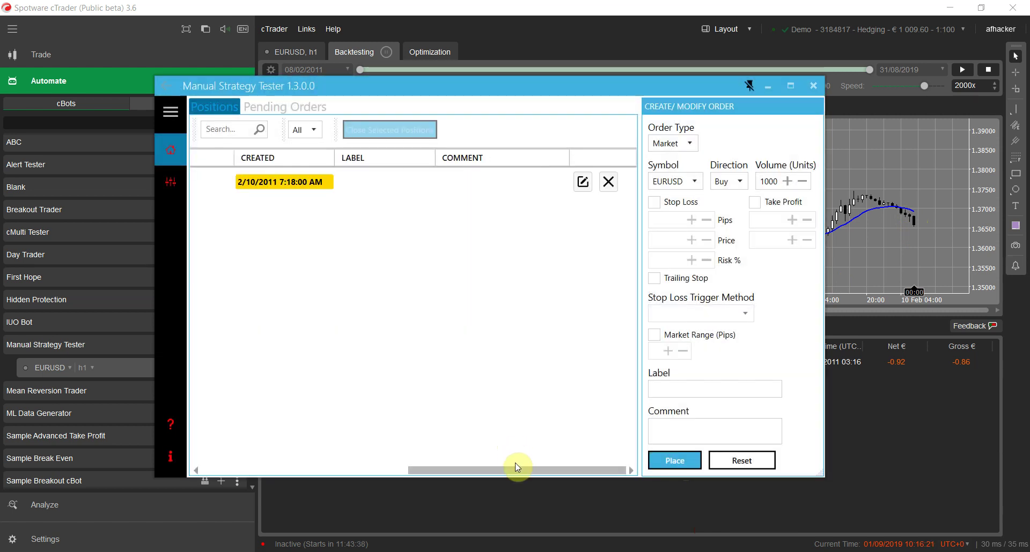
# Check the new Buy position's details, minimize the tester window, and play the backtest into 11 February 2011 before pausing it.
pyautogui.moveTo(517, 468); pyautogui.dragTo(269, 470)
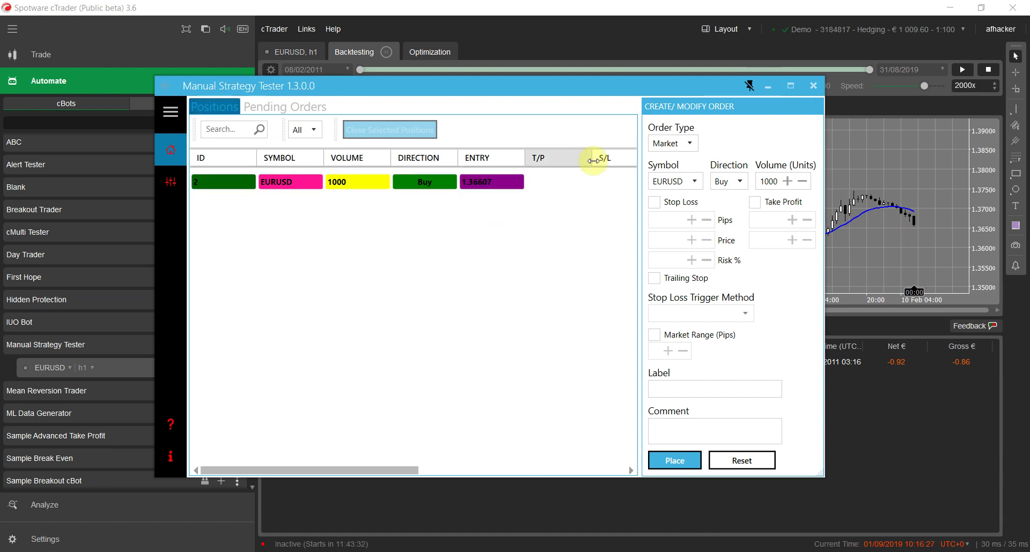
pyautogui.click(766, 87)
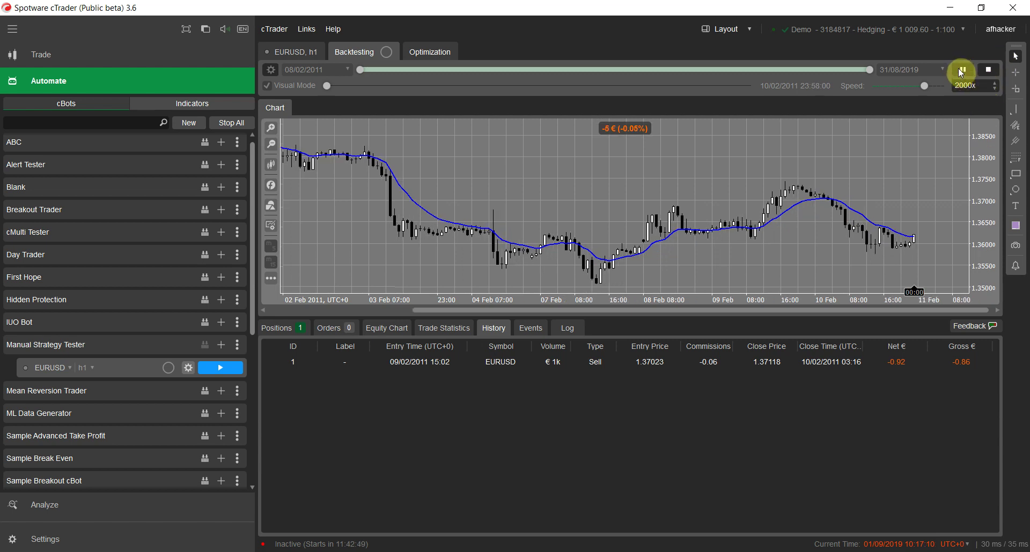
pyautogui.click(961, 71)
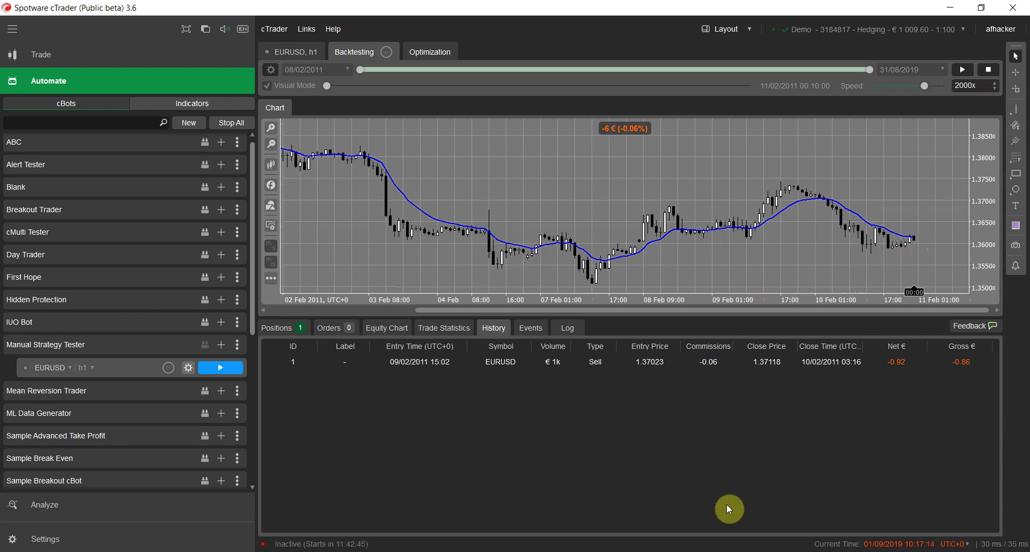
# Close the open EURUSD Buy position in the Manual Strategy Tester window, confirm it, and return to the main backtesting window.
pyautogui.moveTo(673, 548)
pyautogui.click(686, 530)
pyautogui.moveTo(357, 470); pyautogui.dragTo(588, 437)
pyautogui.click(608, 183)
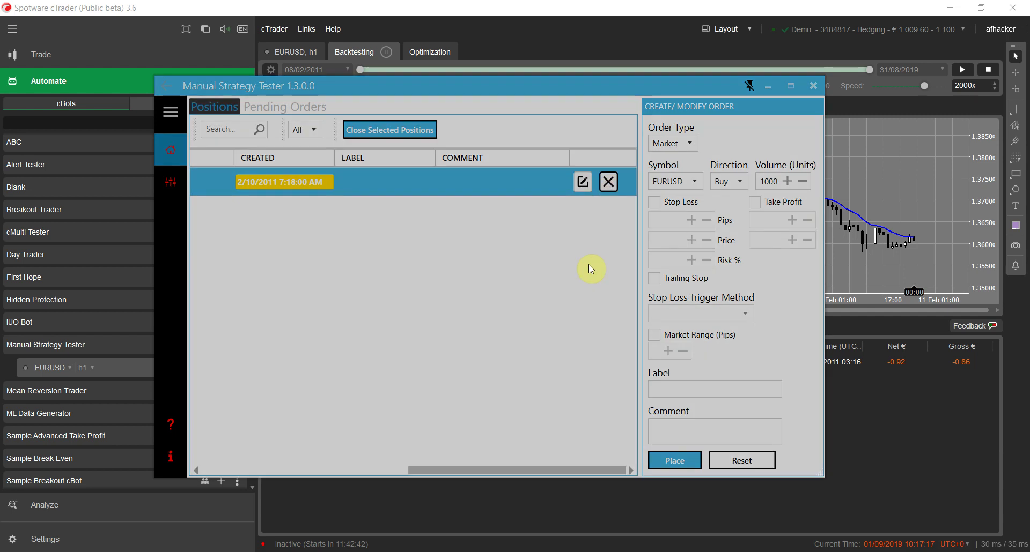
pyautogui.click(552, 307)
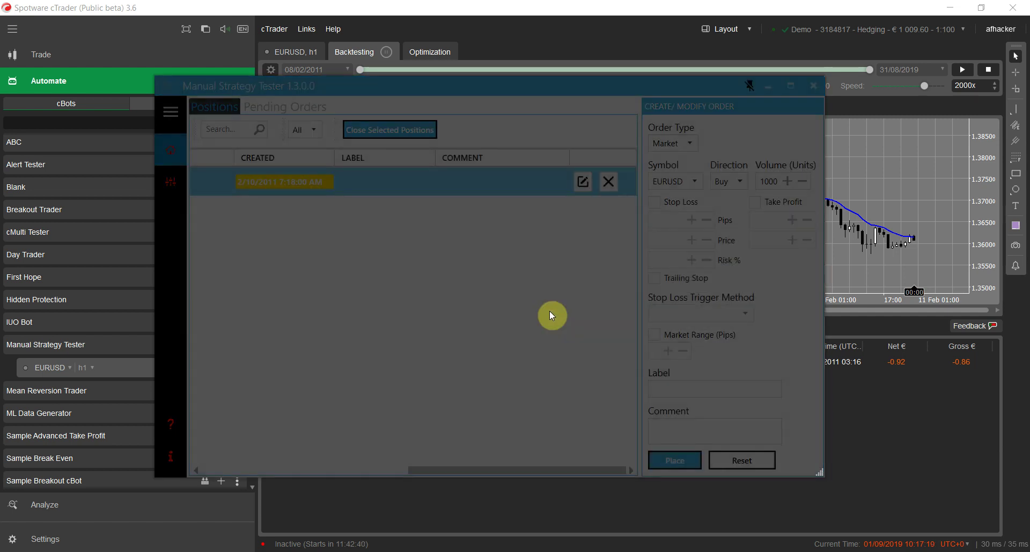
pyautogui.click(865, 474)
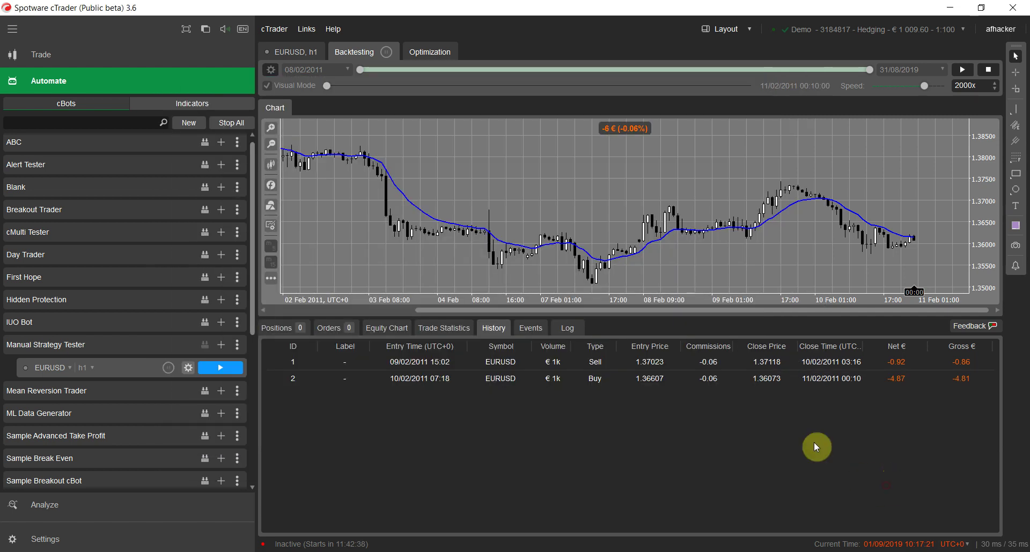
# Show the closed Buy trade on the chart from the history, and inspect both trades' points on the equity chart.
pyautogui.click(600, 379)
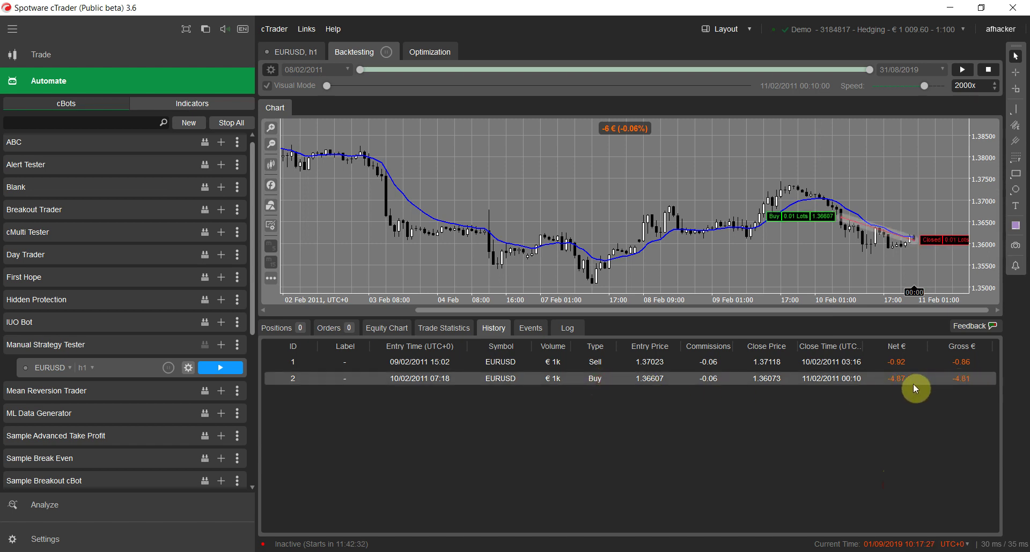
pyautogui.click(378, 331)
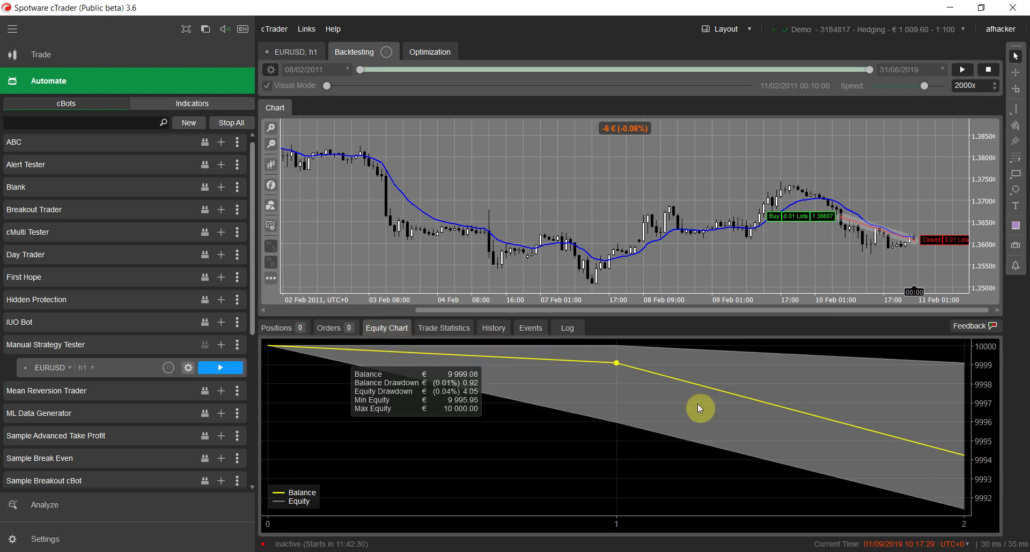
pyautogui.click(618, 369)
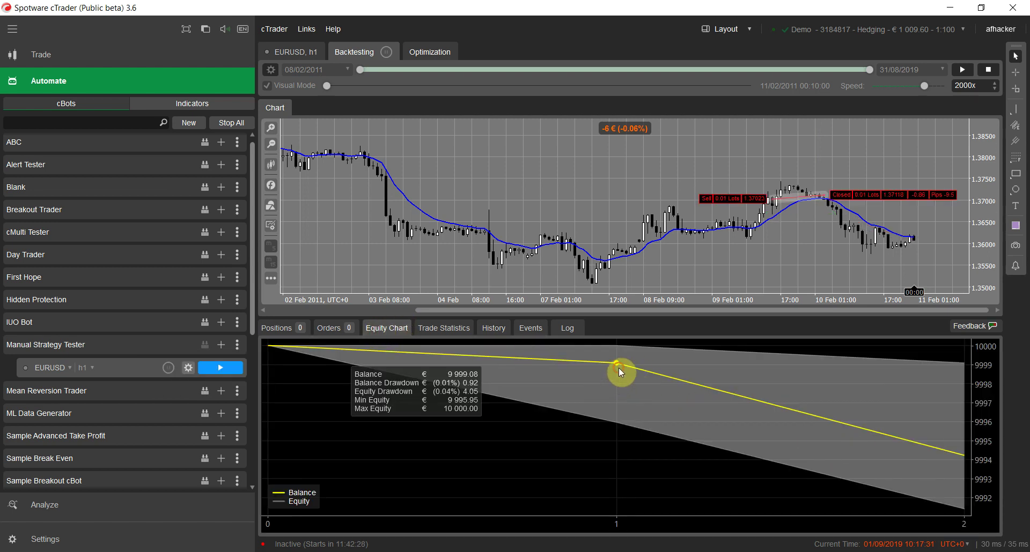
pyautogui.click(965, 459)
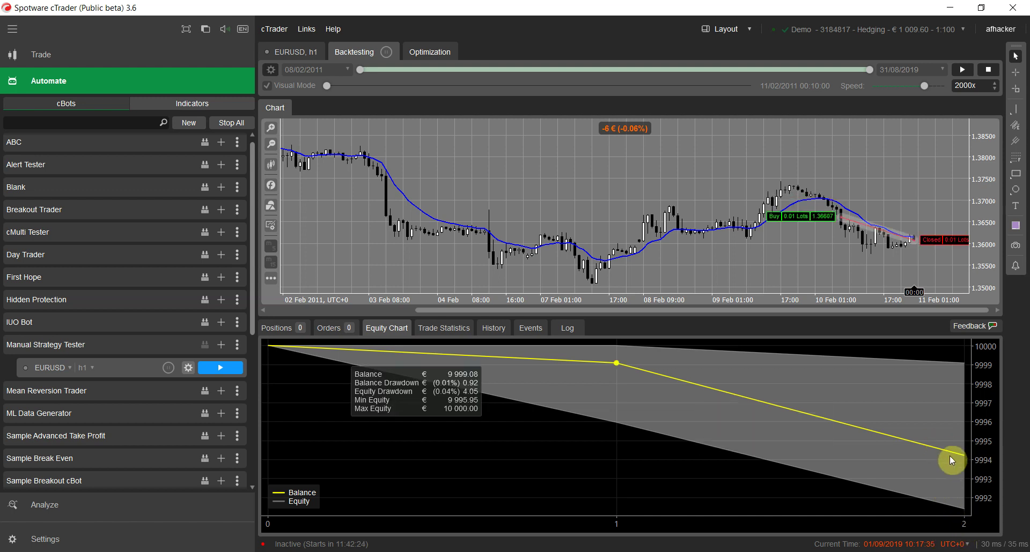
# Examine the backtest's trade statistics from net profit and max balance drawdown down to the Sharpe and Sortino ratios.
pyautogui.click(443, 329)
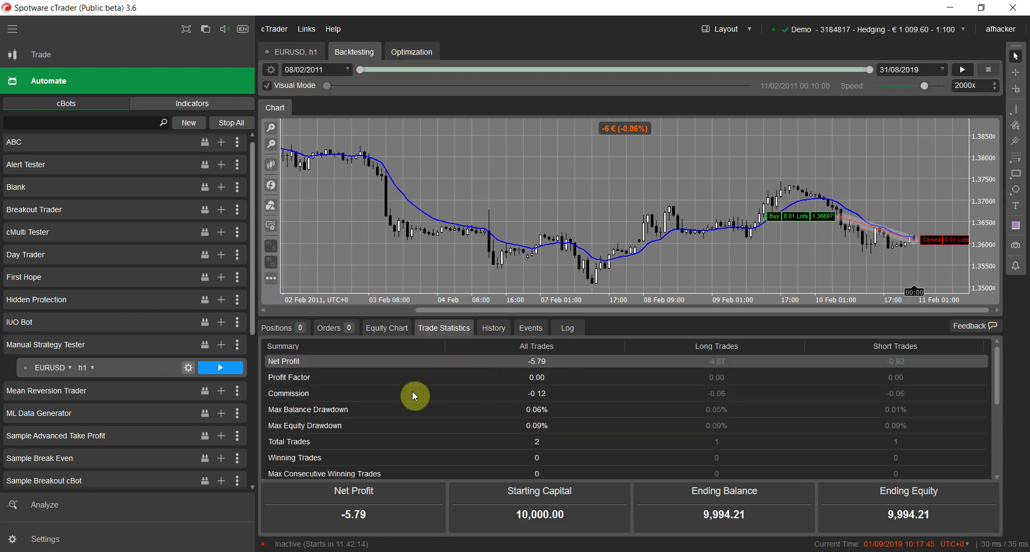
pyautogui.scroll(-5, 489, 439)
pyautogui.scroll(5, 563, 446)
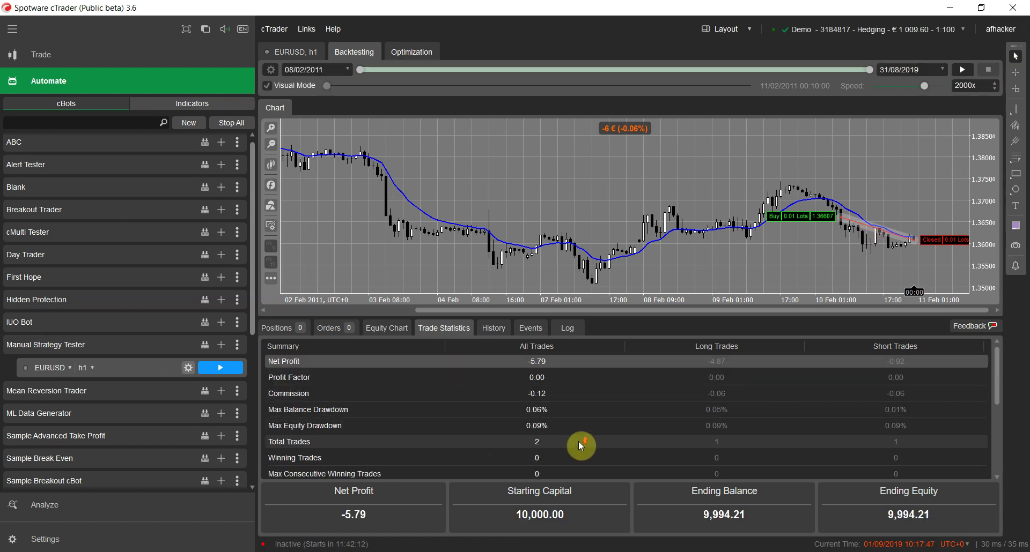
pyautogui.scroll(-5, 499, 412)
pyautogui.scroll(5, 497, 449)
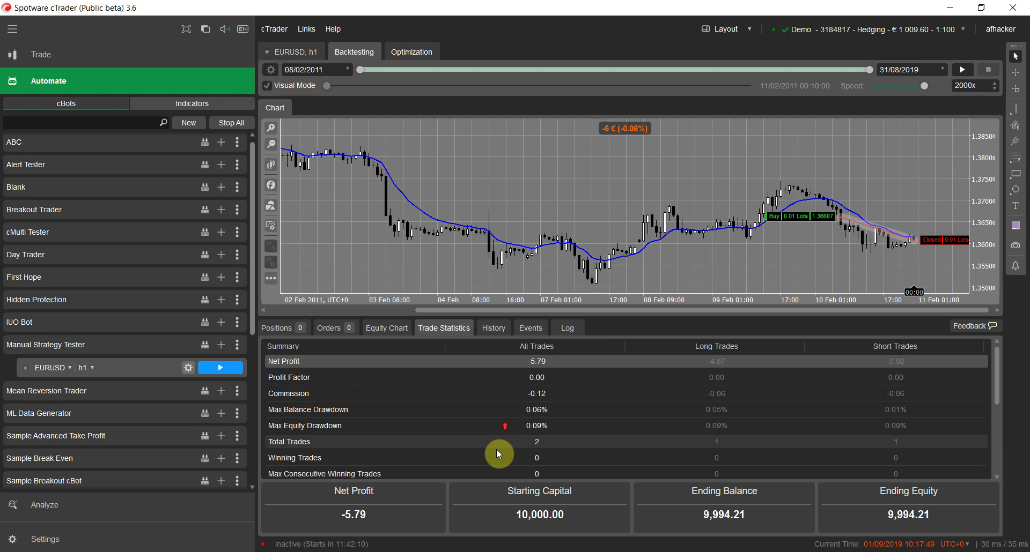
pyautogui.click(499, 409)
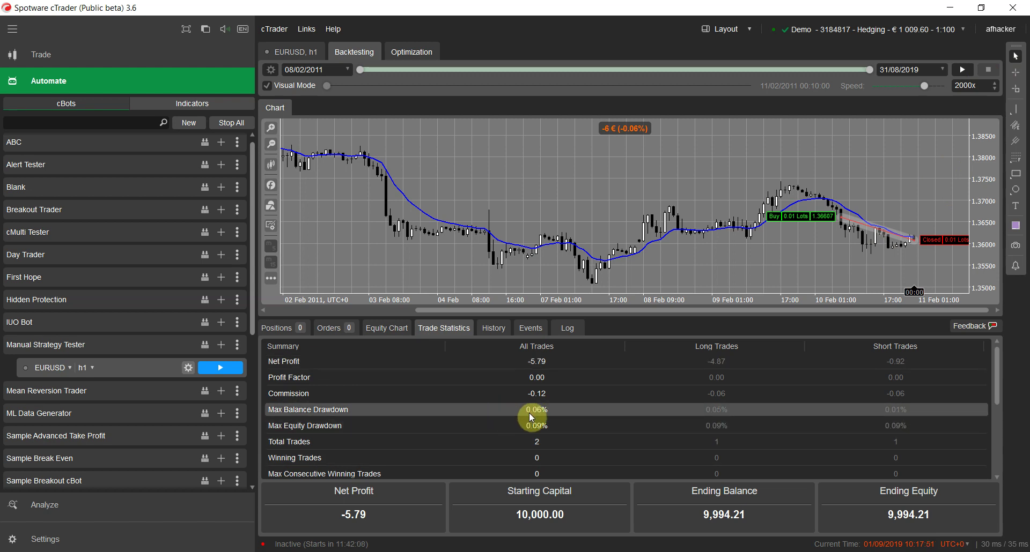
pyautogui.scroll(-3, 500, 413)
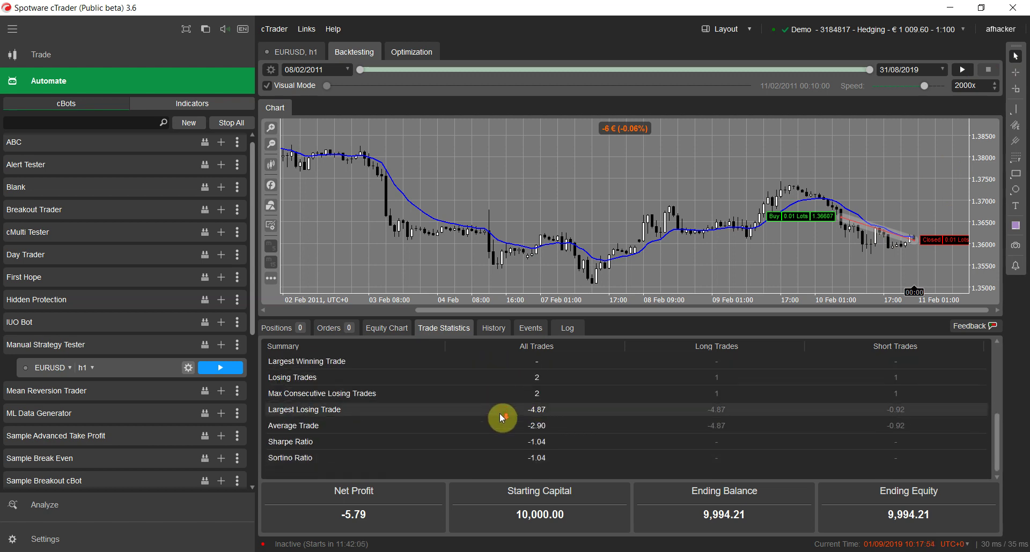
# Recheck the equity chart and trade history, and review the backtest's list of position creation and closing events.
pyautogui.click(394, 331)
pyautogui.click(502, 332)
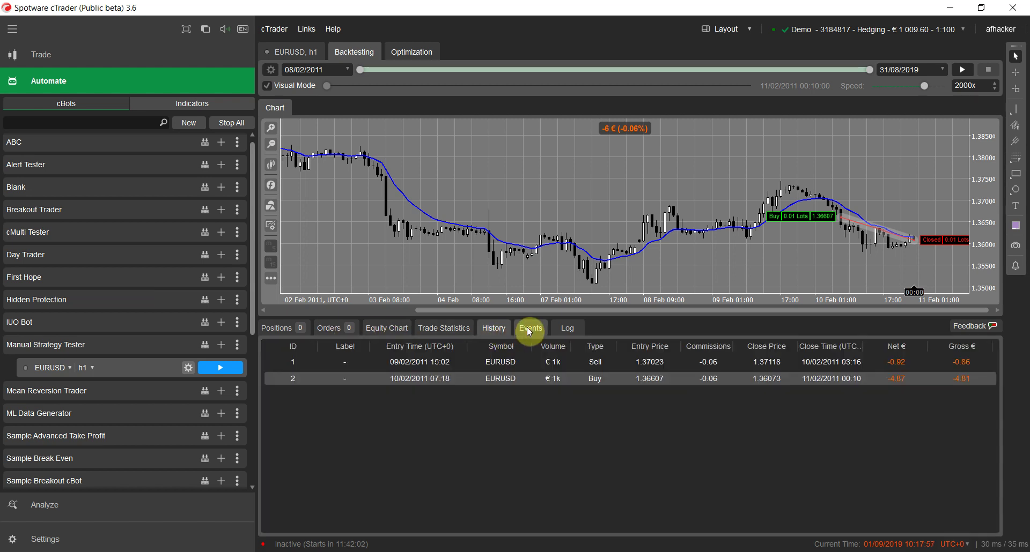
pyautogui.click(528, 330)
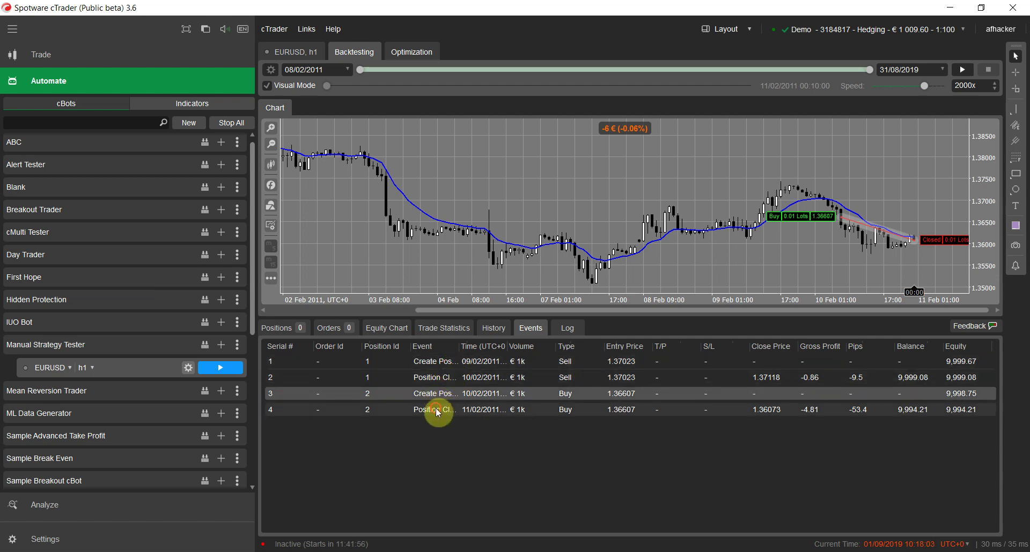
# Return to the positions list and review the standard, tick, Renko and range timeframes offered for the Manual Strategy Tester instance.
pyautogui.click(275, 326)
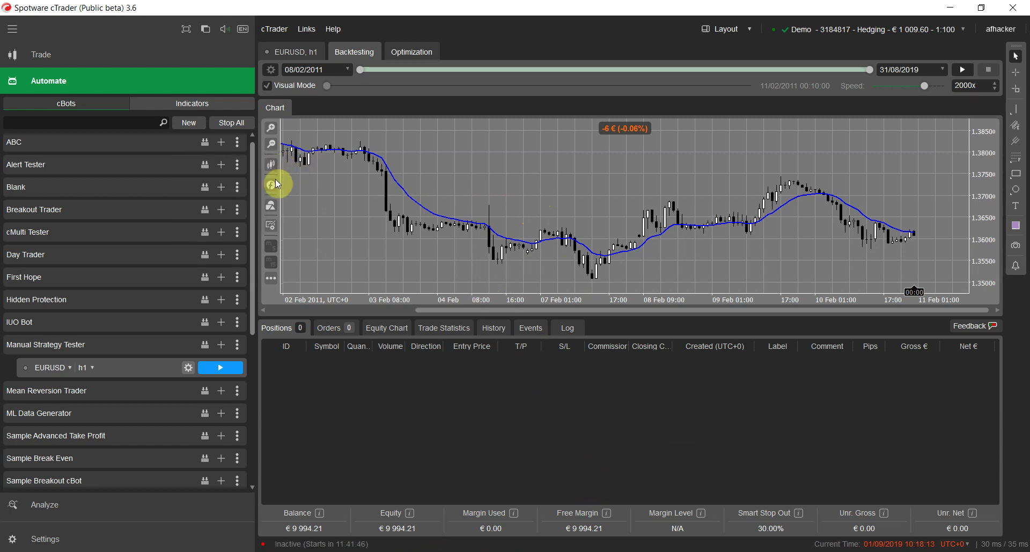
pyautogui.moveTo(271, 185)
pyautogui.click(339, 230)
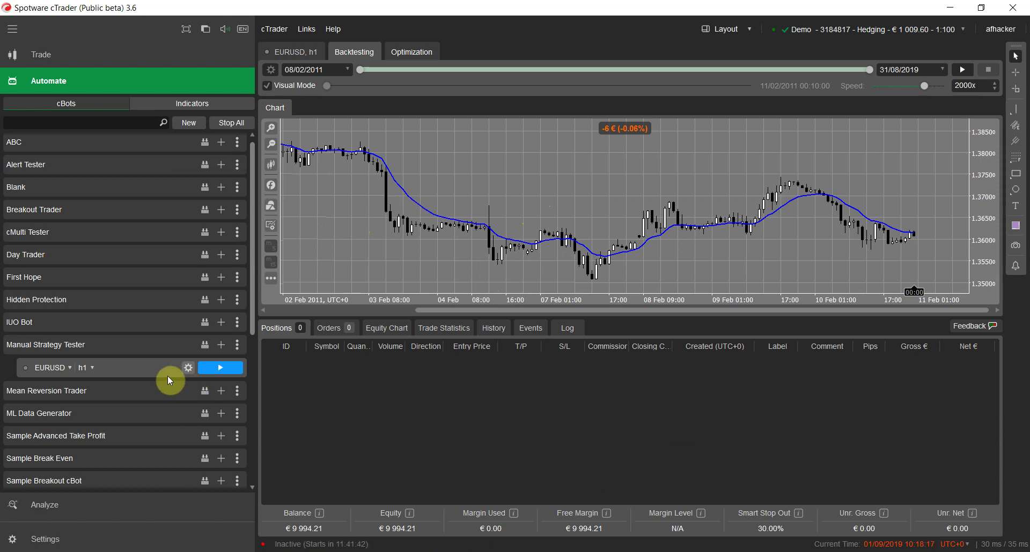
pyautogui.click(86, 369)
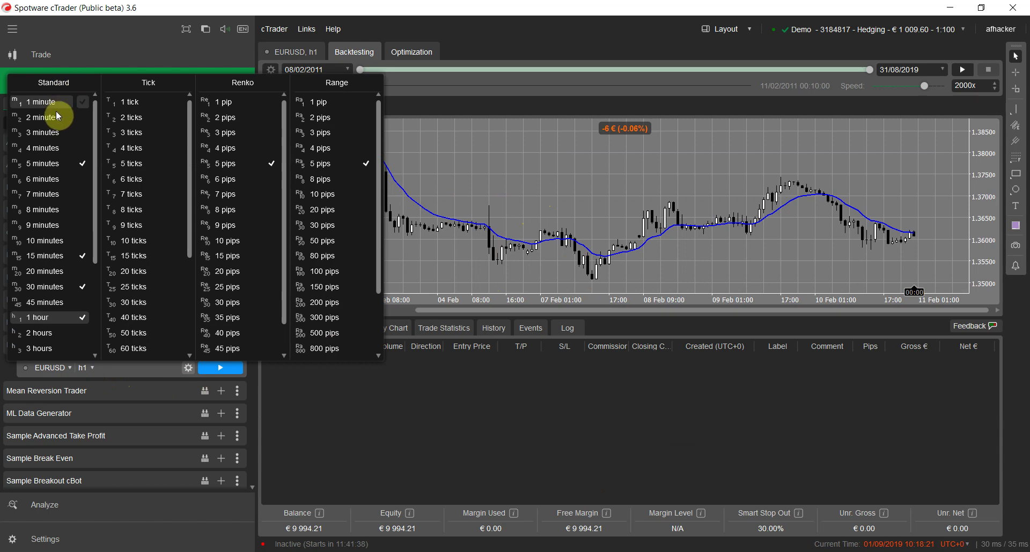
pyautogui.scroll(-3, 56, 215)
pyautogui.scroll(3, 33, 335)
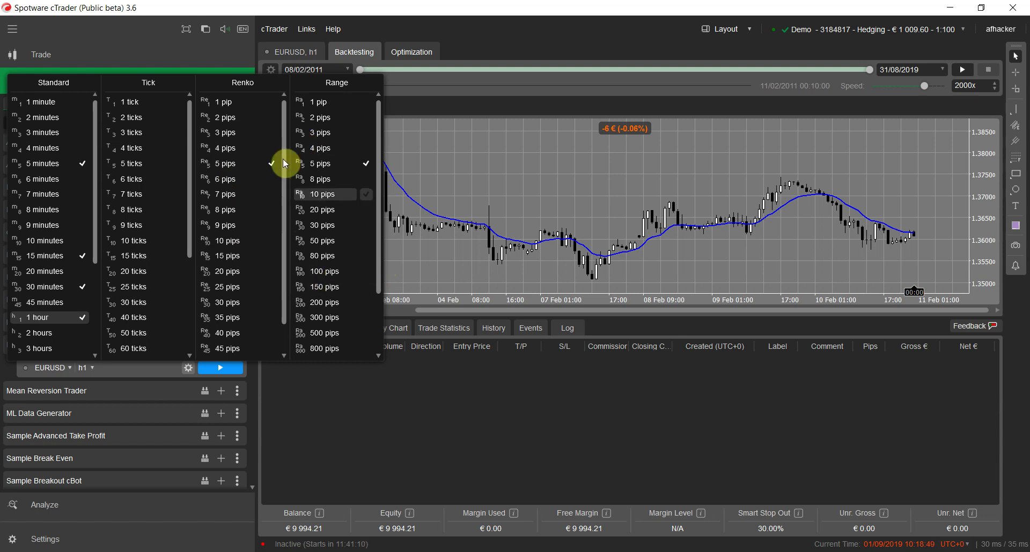
pyautogui.click(477, 194)
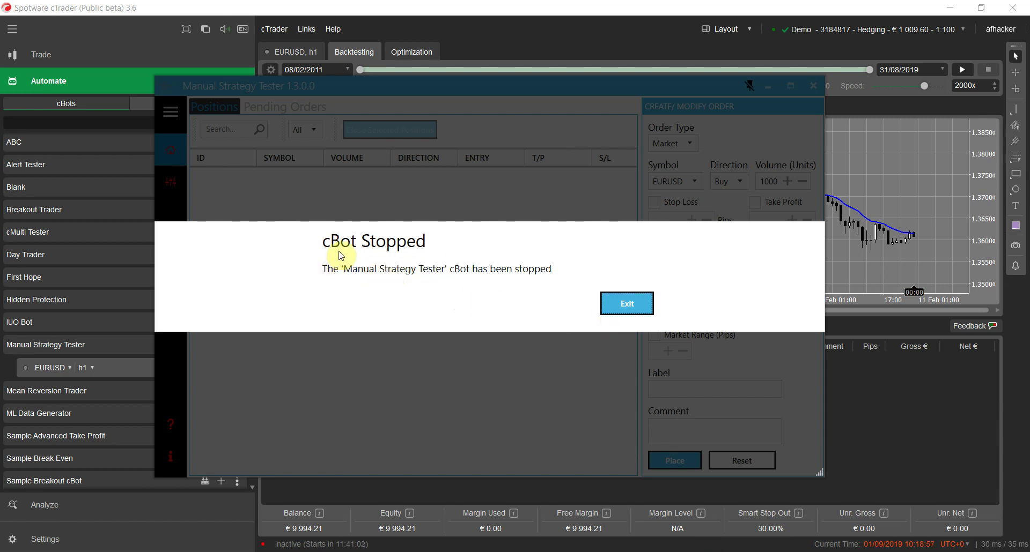
# Exit the stopped Manual Strategy Tester window and browse the symbols available for its cBot instance.
pyautogui.click(634, 303)
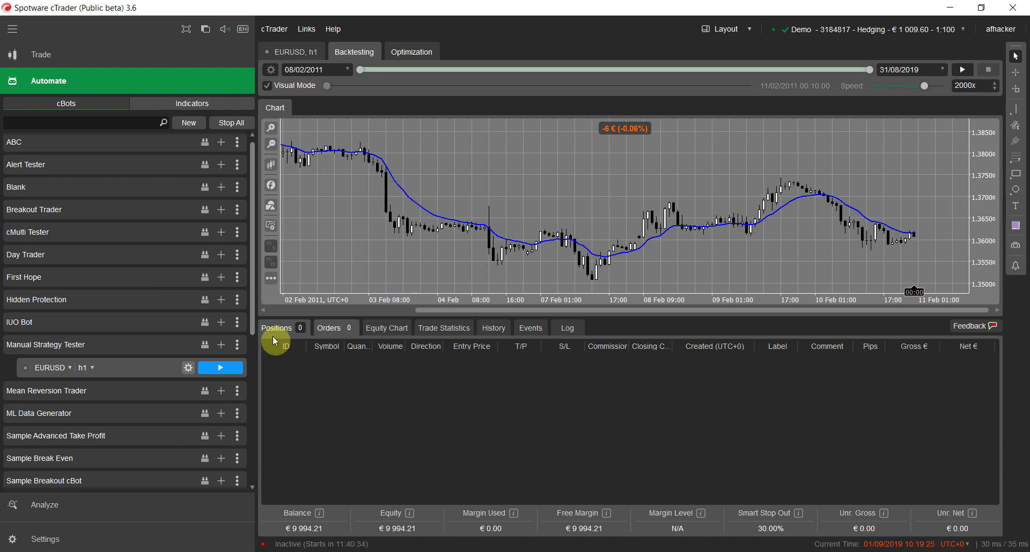
pyautogui.click(56, 372)
pyautogui.scroll(-4, 97, 263)
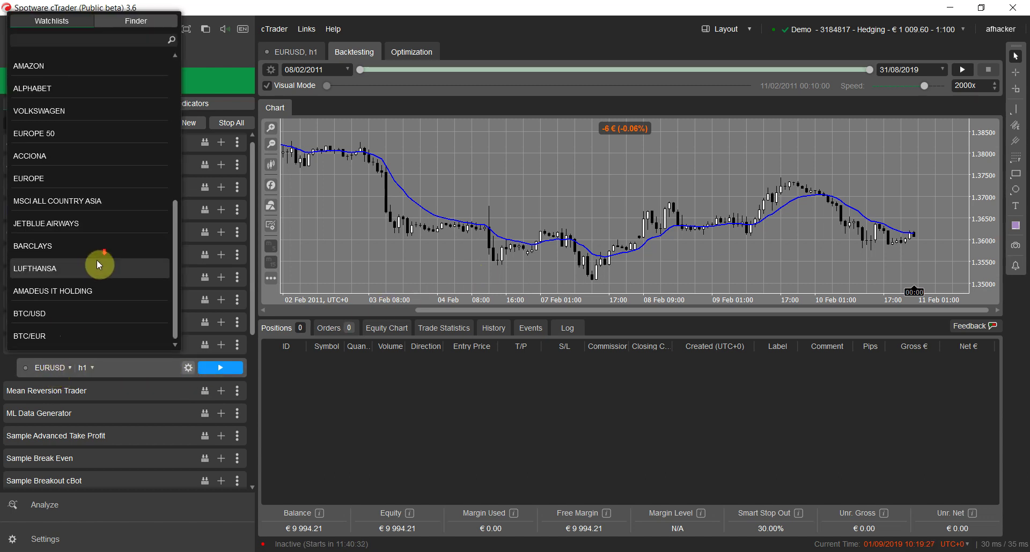
pyautogui.scroll(4, 88, 265)
pyautogui.click(389, 215)
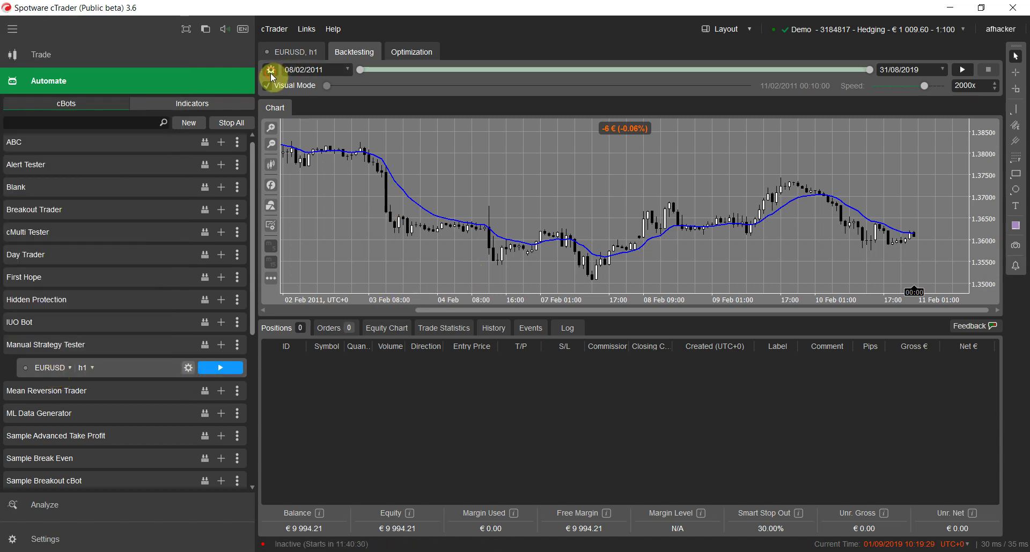
# Inspect the backtesting settings for starting capital, commission, data source options and spread, leaving them as they are.
pyautogui.click(271, 70)
pyautogui.click(153, 193)
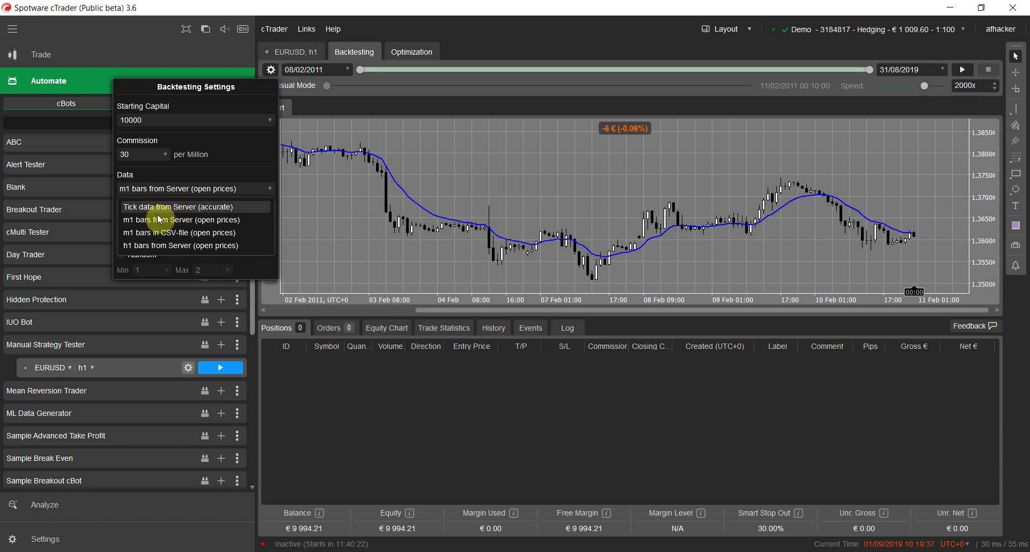
pyautogui.click(201, 174)
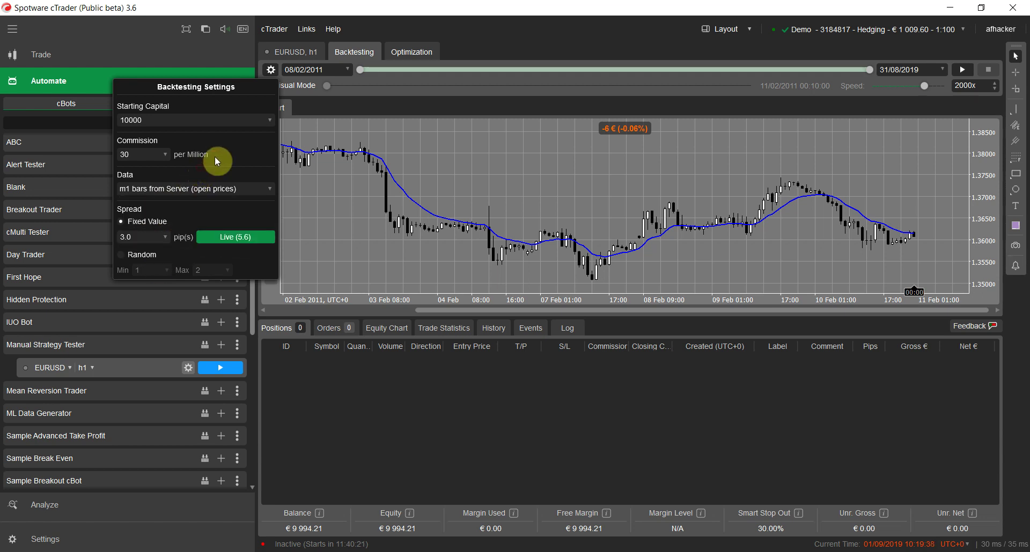
pyautogui.click(377, 278)
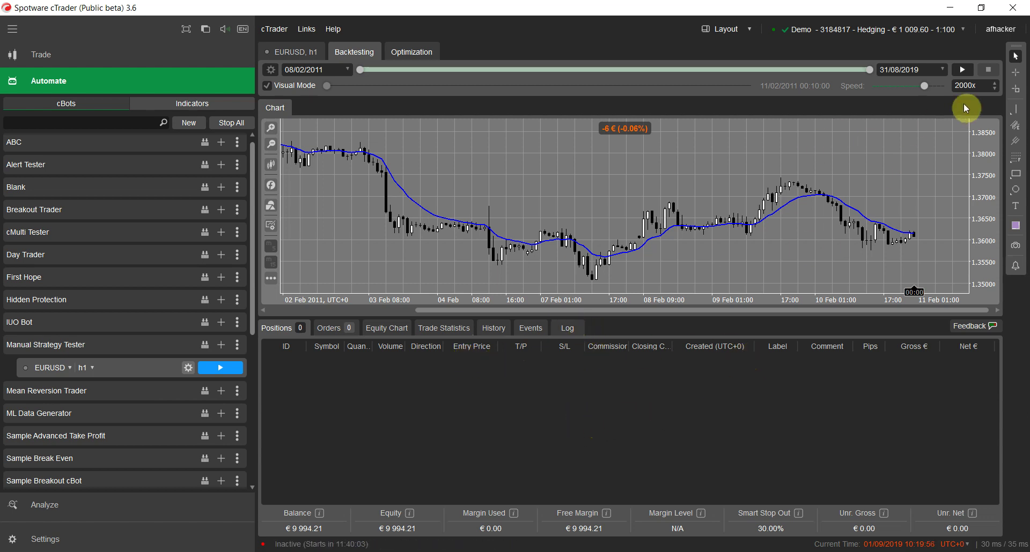
# Try lowering and raising the visual backtest's playback speed, returning it to 2000x.
pyautogui.click(995, 90)
pyautogui.click(996, 82)
pyautogui.click(996, 82)
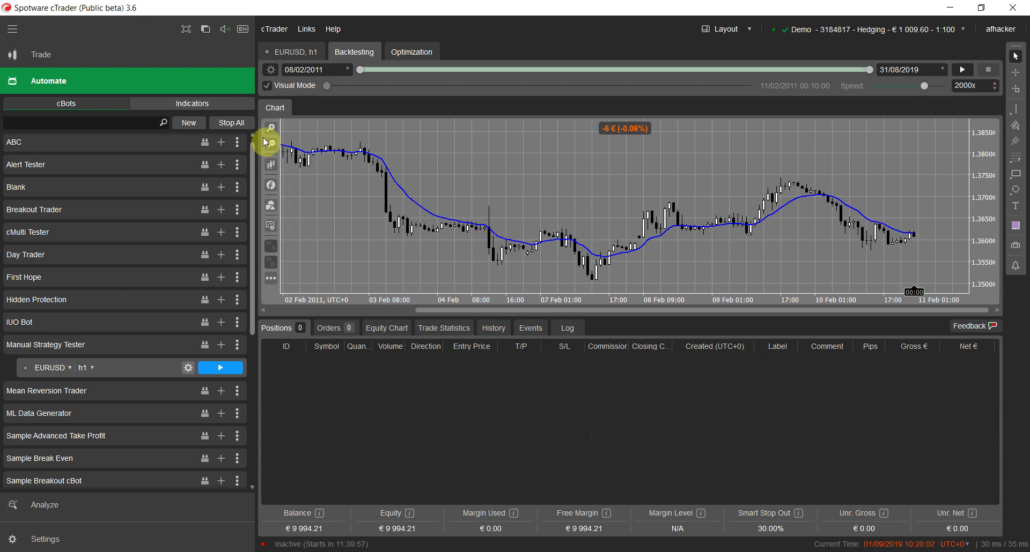